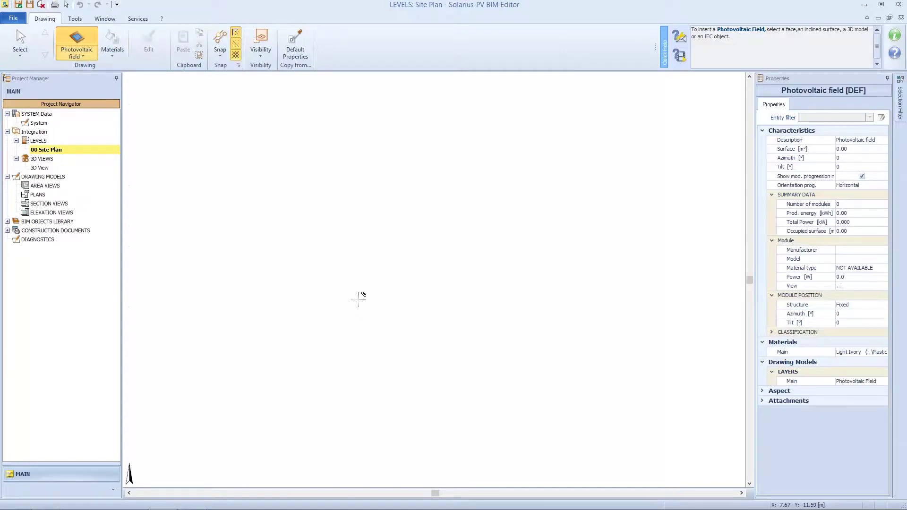
# Load IFC-Example_04.ifc as an IFC object into the 3D View
pyautogui.click(79, 55)
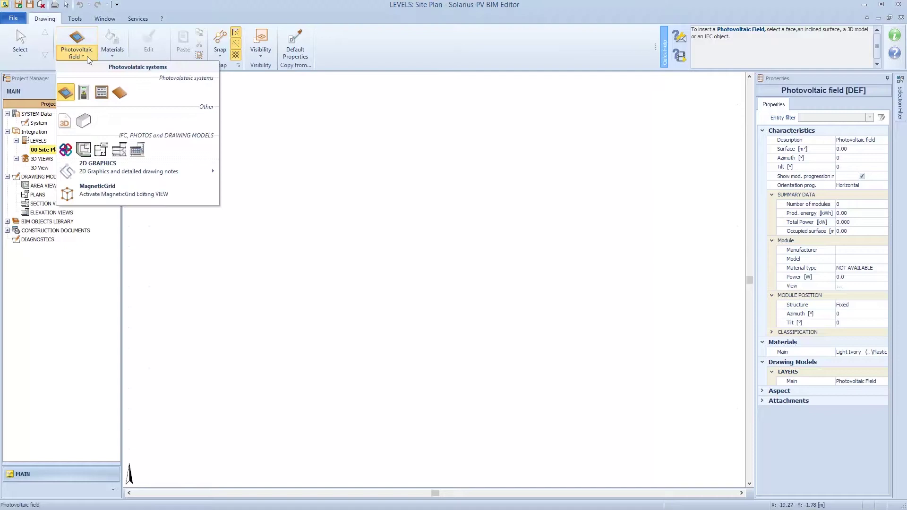
pyautogui.click(65, 150)
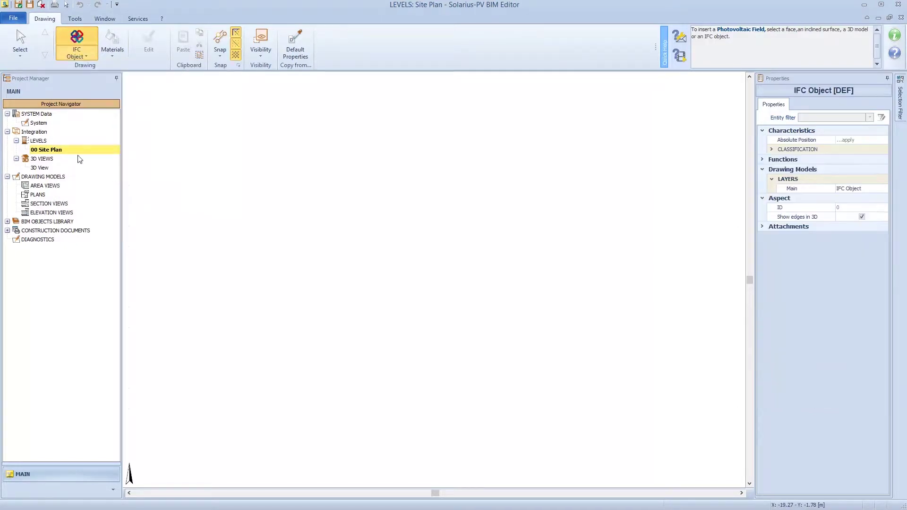
pyautogui.doubleClick(42, 168)
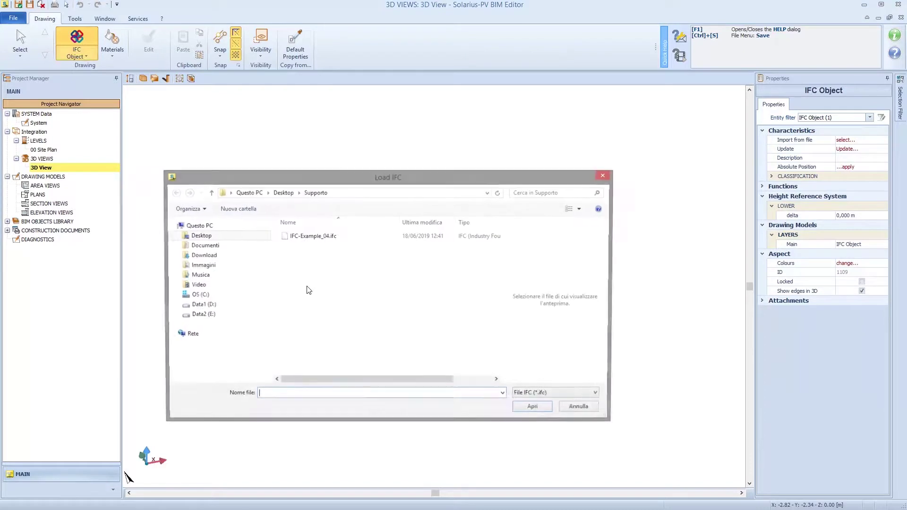
pyautogui.click(309, 236)
pyautogui.click(538, 409)
# Drop the IFC-Example_04 house onto the site and orbit to see roof, walls and garden
pyautogui.scroll(-5, 266, 398)
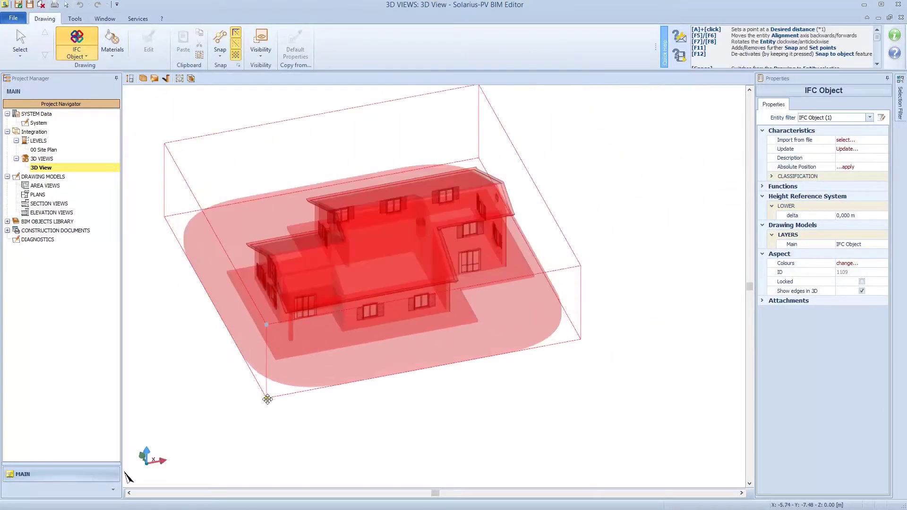
pyautogui.click(268, 399)
pyautogui.moveTo(286, 397); pyautogui.dragTo(256, 251, button='middle')
pyautogui.scroll(2, 304, 248)
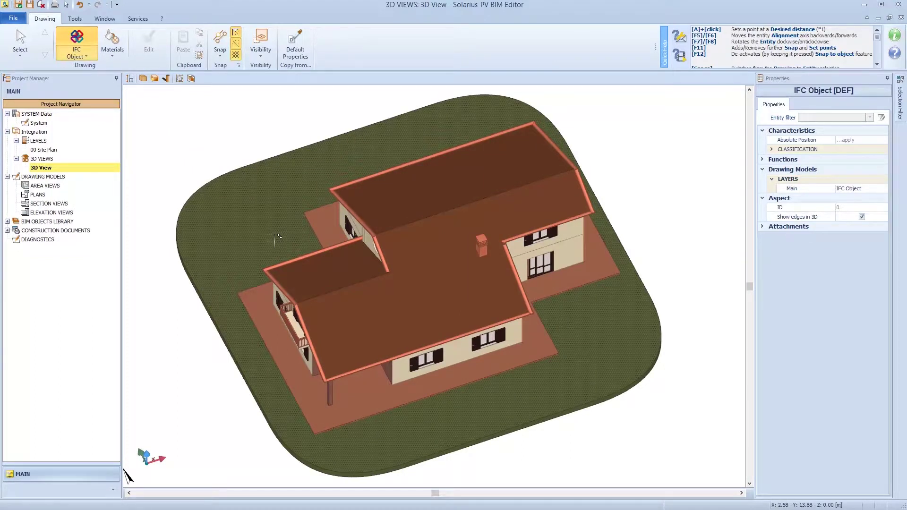
pyautogui.moveTo(278, 238); pyautogui.dragTo(341, 236, button='middle')
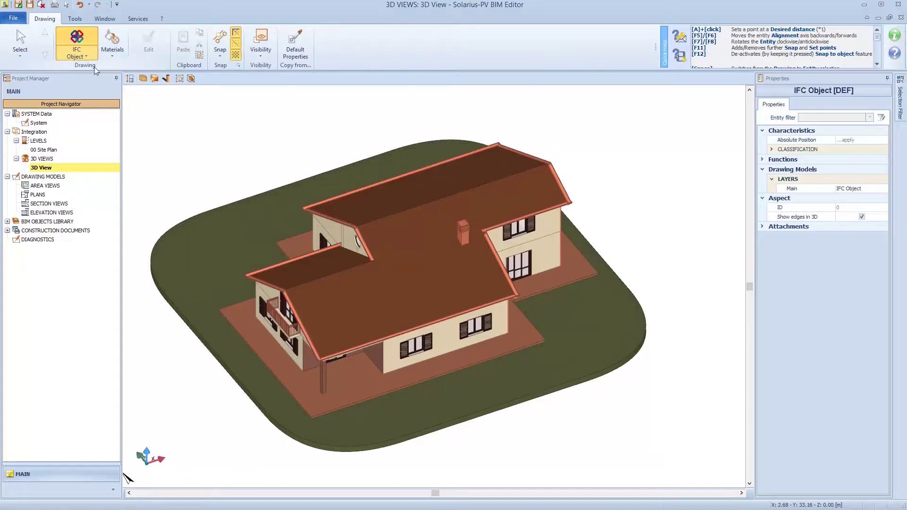
# Start a photovoltaic field on the house's red roof face
pyautogui.click(78, 54)
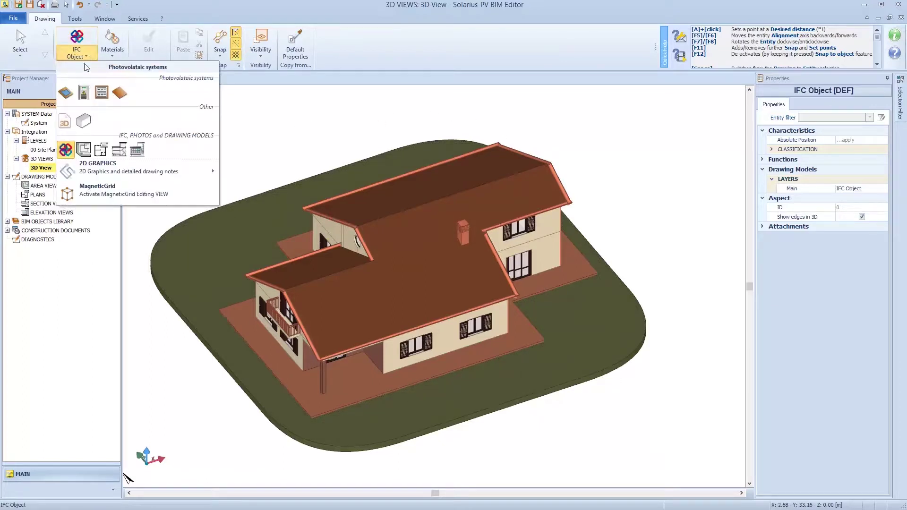
pyautogui.click(66, 93)
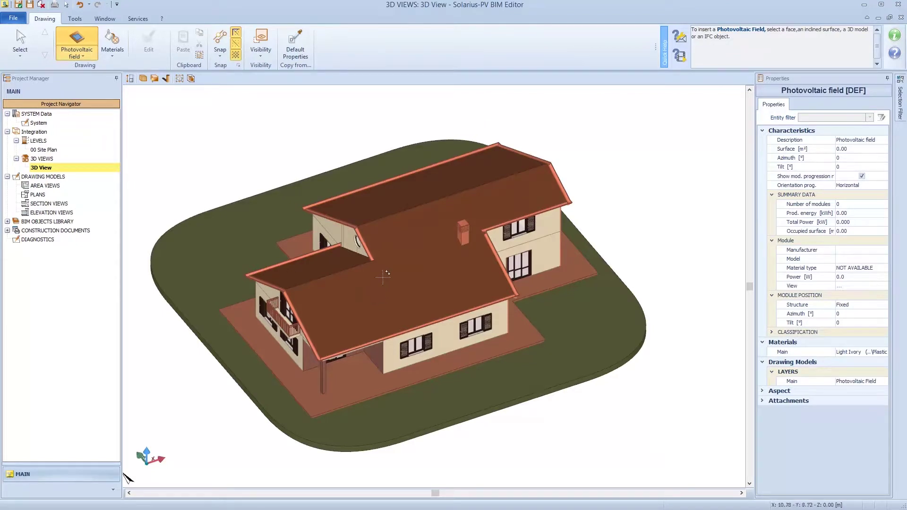
pyautogui.click(371, 293)
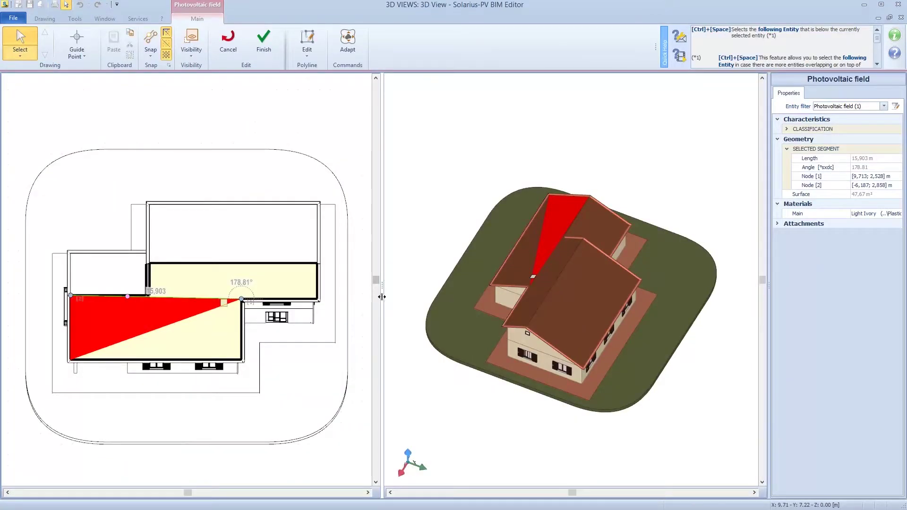
pyautogui.moveTo(508, 271); pyautogui.dragTo(652, 300)
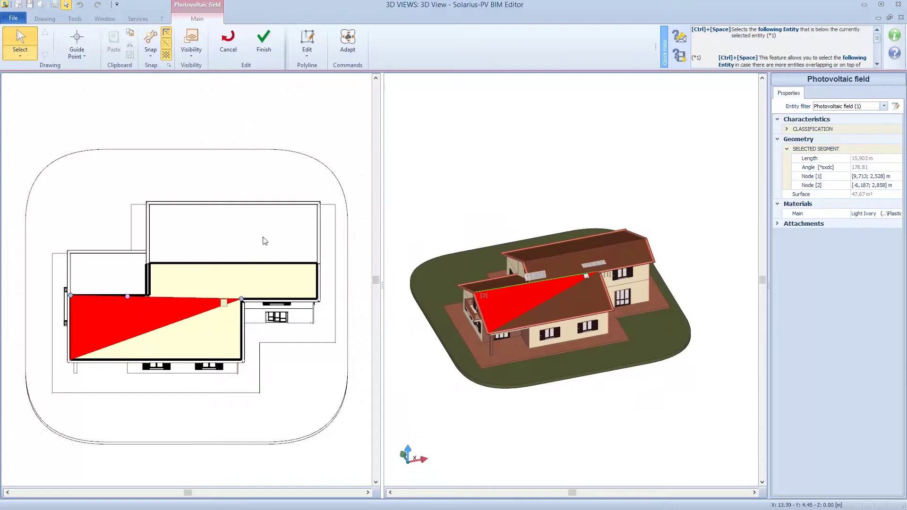
# Adapt the field to the whole roof outline, giving 144.54 m²
pyautogui.click(347, 40)
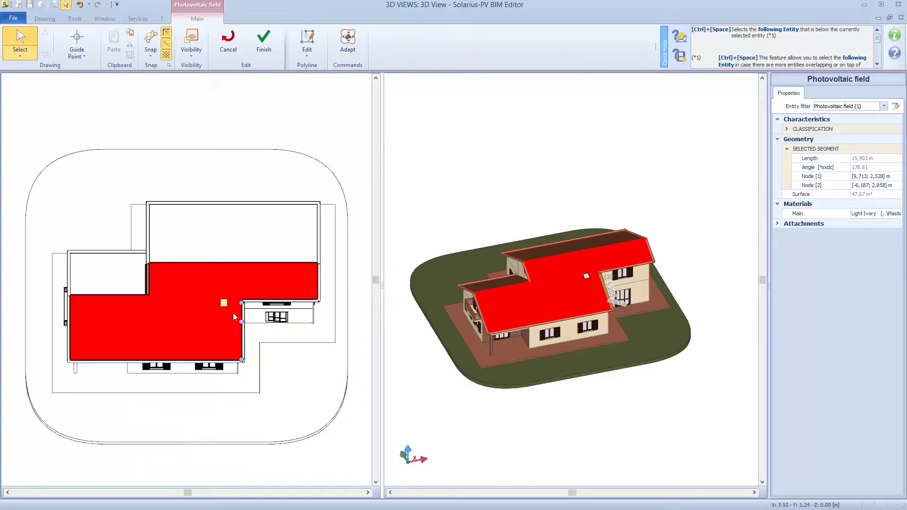
pyautogui.scroll(3, 242, 317)
pyautogui.scroll(-2, 137, 264)
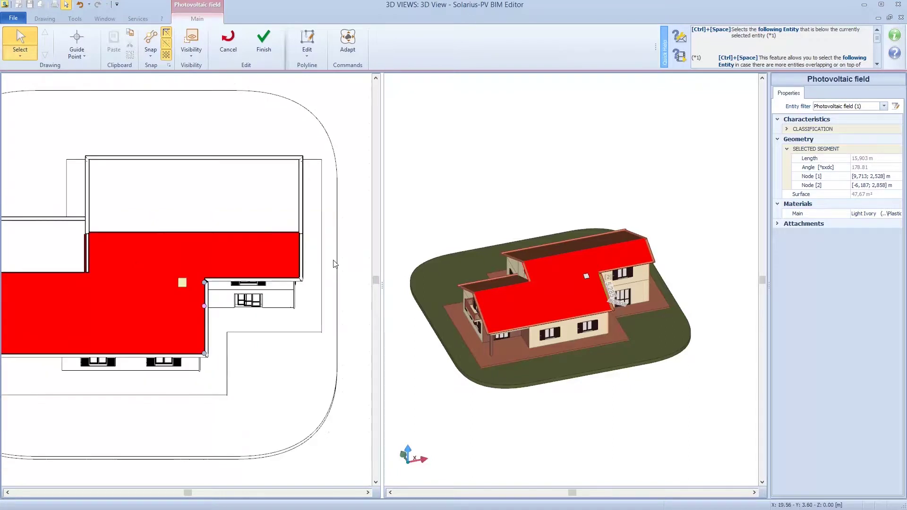
pyautogui.scroll(-2, 142, 251)
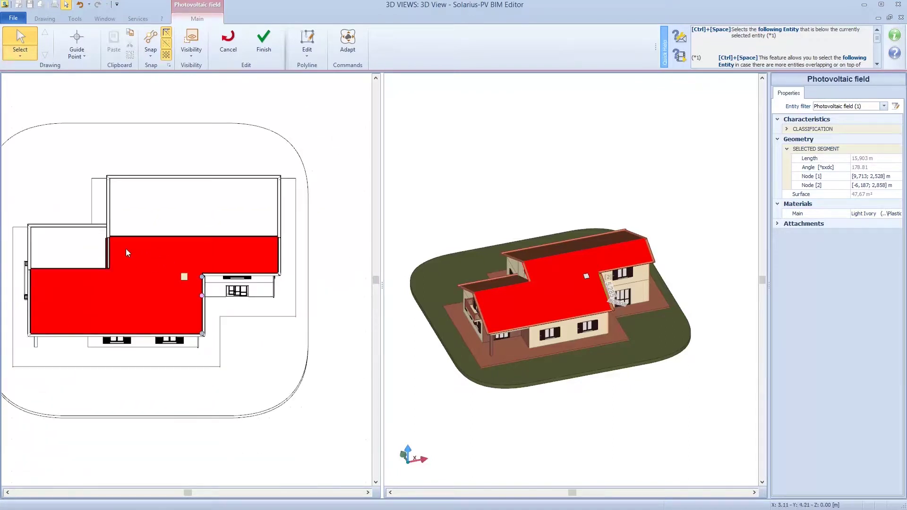
pyautogui.scroll(2, 131, 247)
# Offset the field's top edge slightly inward, shrinking it to 143.37 m²
pyautogui.click(141, 234)
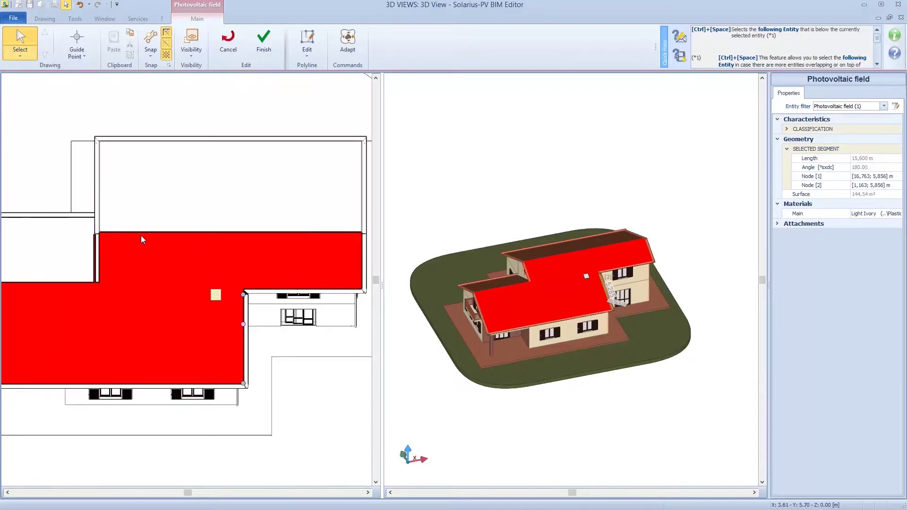
pyautogui.click(194, 239)
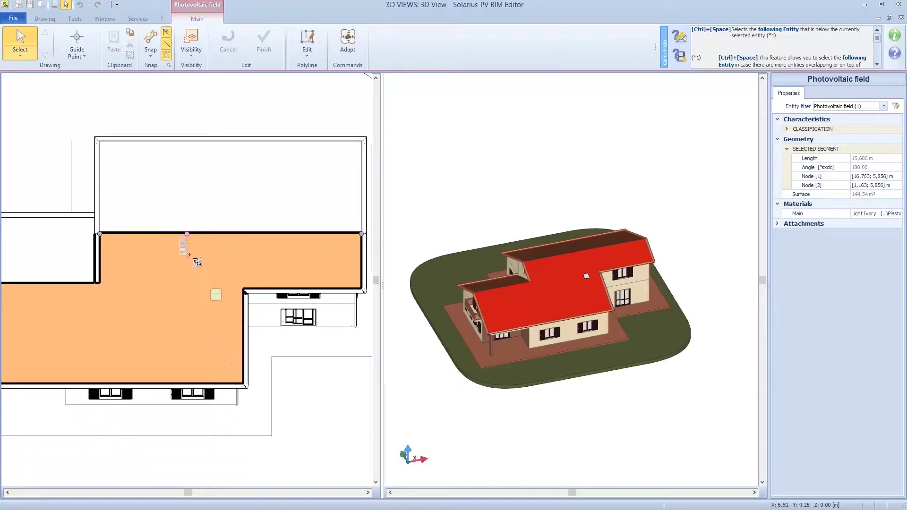
pyautogui.click(197, 243)
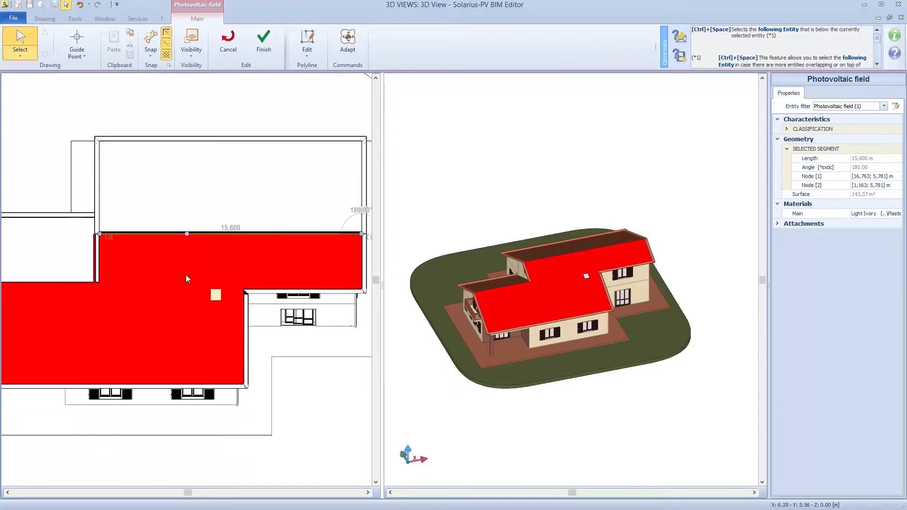
pyautogui.scroll(3, 603, 261)
pyautogui.scroll(2, 231, 235)
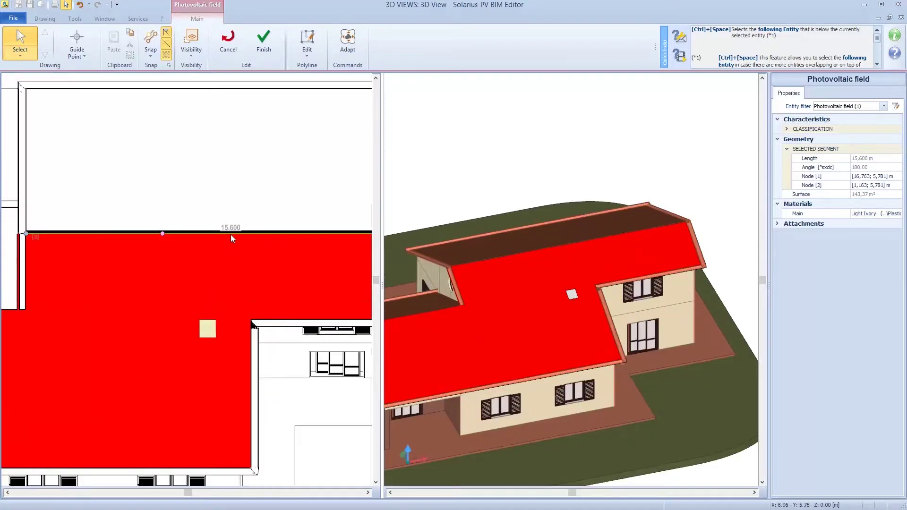
pyautogui.scroll(-2, 231, 234)
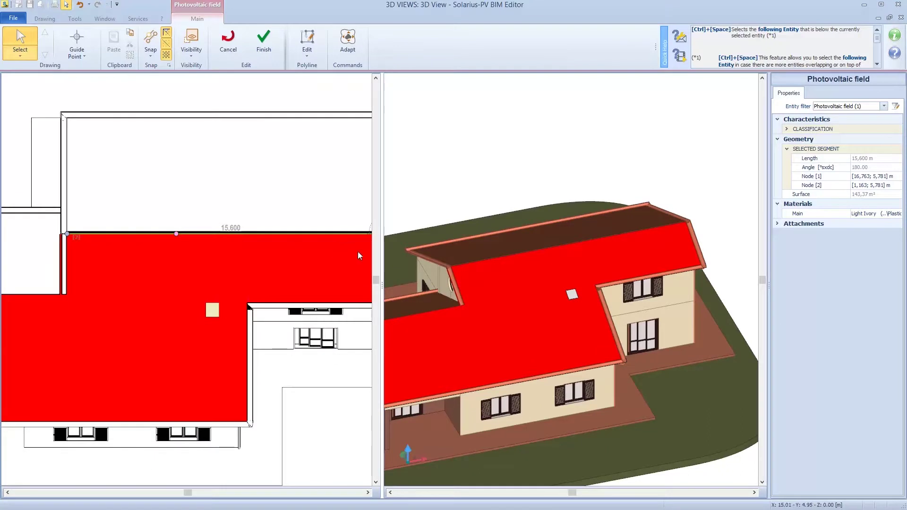
pyautogui.scroll(3, 52, 248)
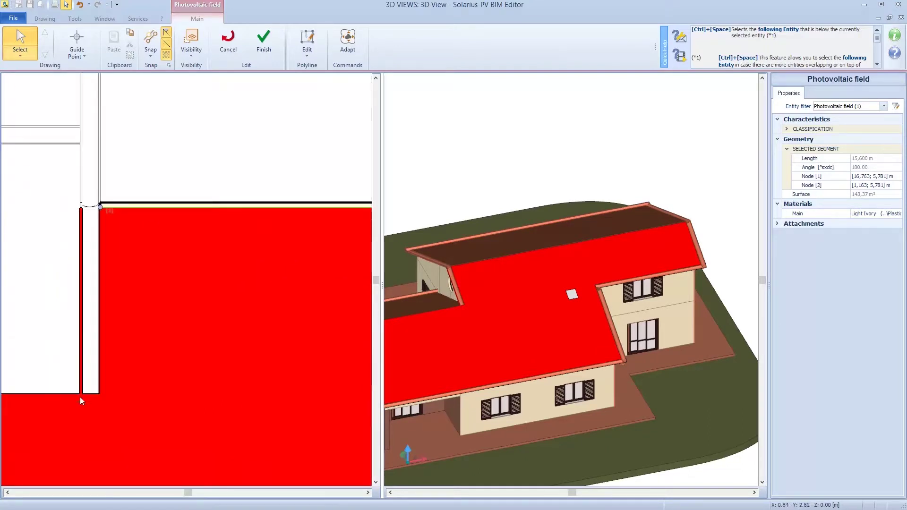
pyautogui.scroll(2, 85, 362)
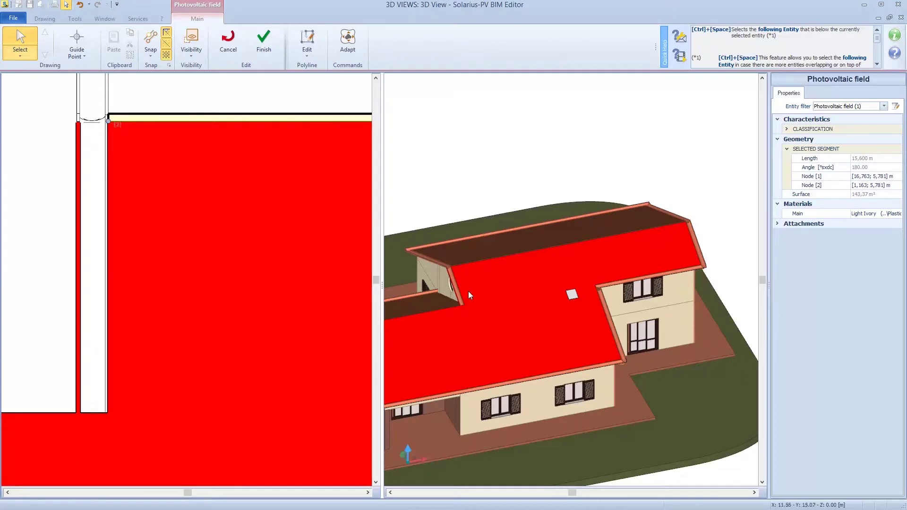
pyautogui.scroll(5, 451, 285)
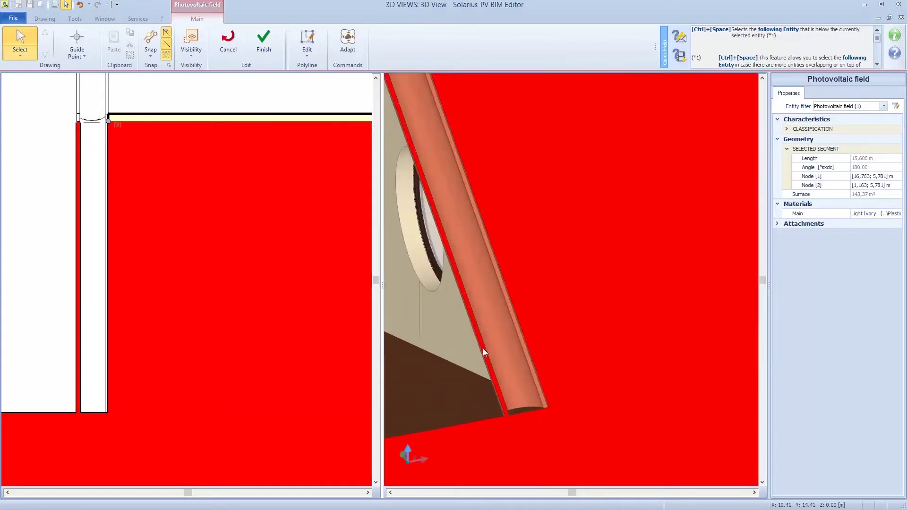
pyautogui.scroll(-2, 483, 349)
# Delete the two nodes on the field's left vertical edge
pyautogui.click(81, 128)
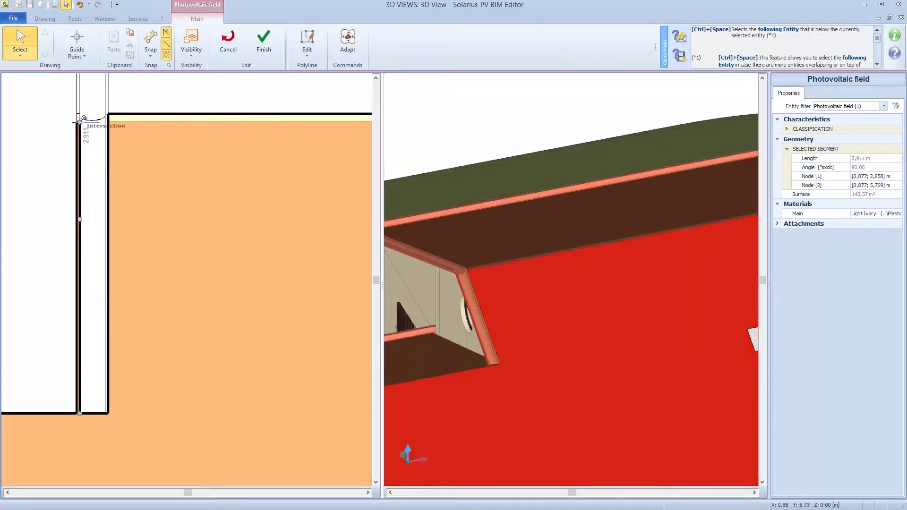
pyautogui.rightClick(81, 122)
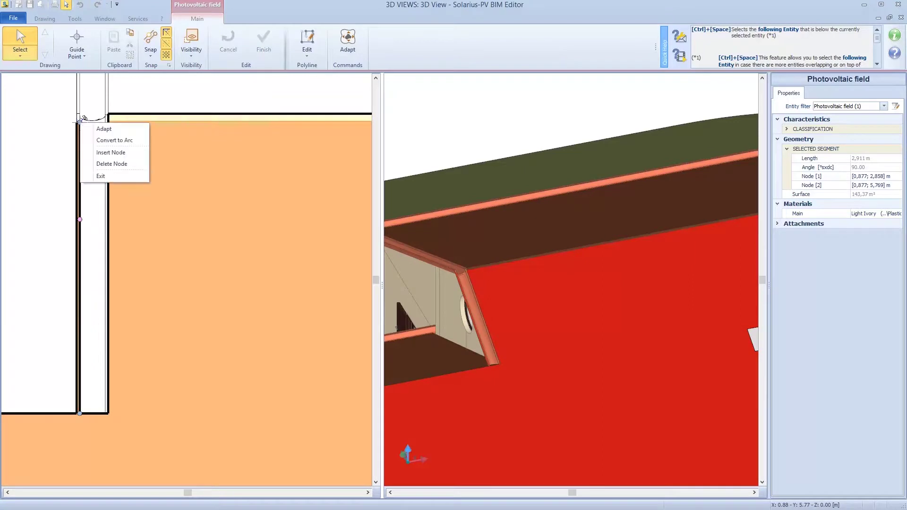
pyautogui.click(107, 164)
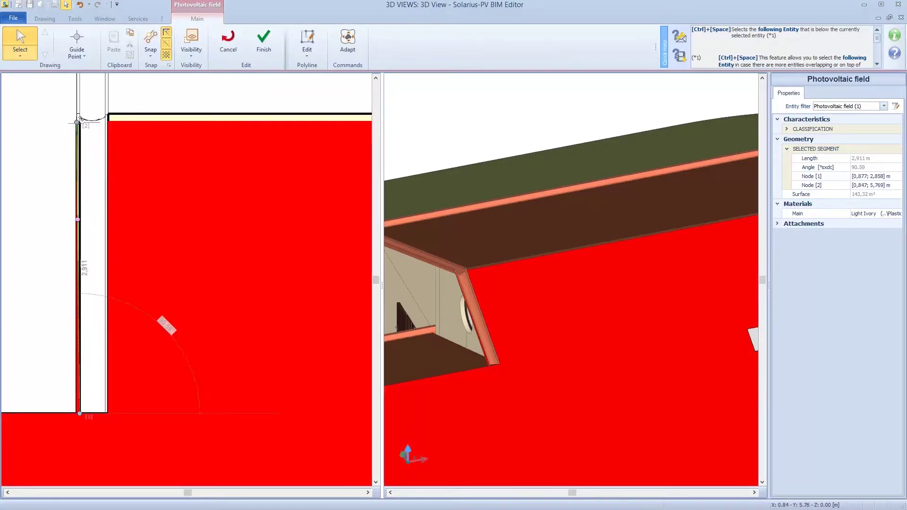
pyautogui.rightClick(78, 123)
pyautogui.click(99, 163)
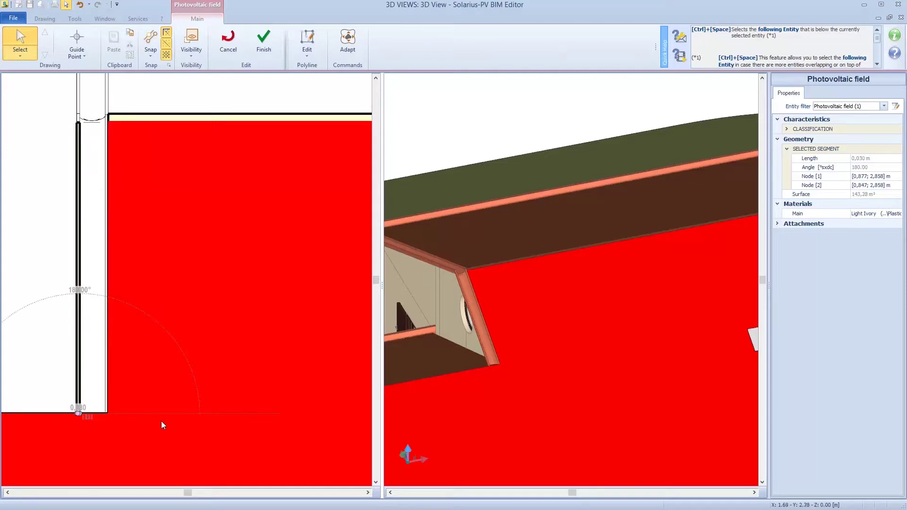
pyautogui.scroll(-4, 160, 168)
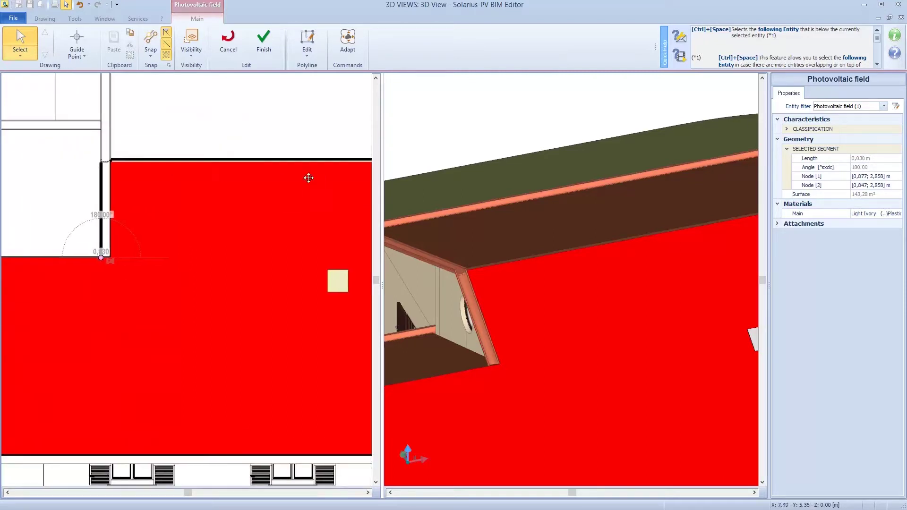
pyautogui.scroll(5, 306, 173)
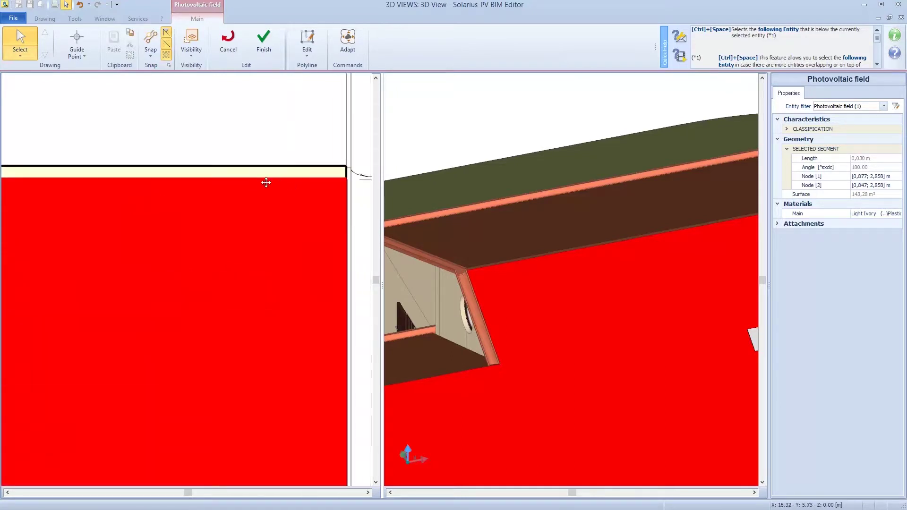
# Delete the extra node on the field's top edge
pyautogui.moveTo(236, 175); pyautogui.dragTo(220, 163, button='middle')
pyautogui.rightClick(220, 160)
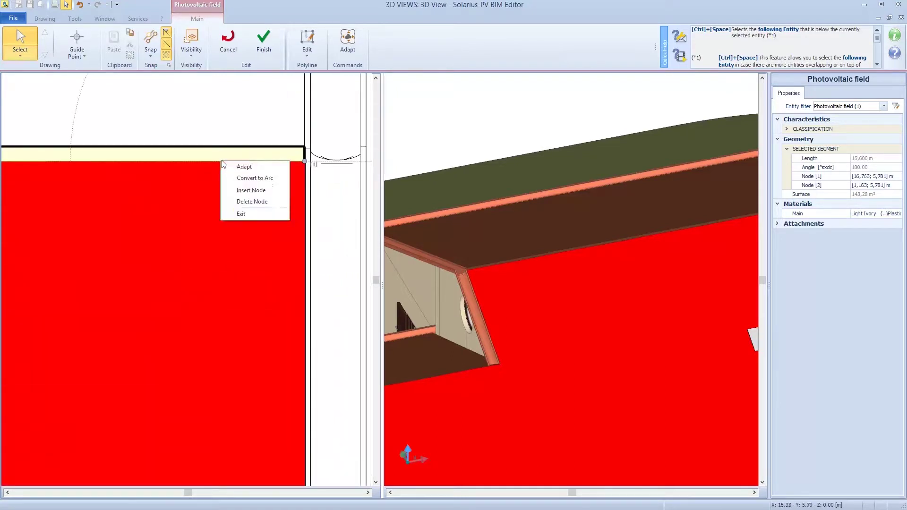
pyautogui.click(258, 202)
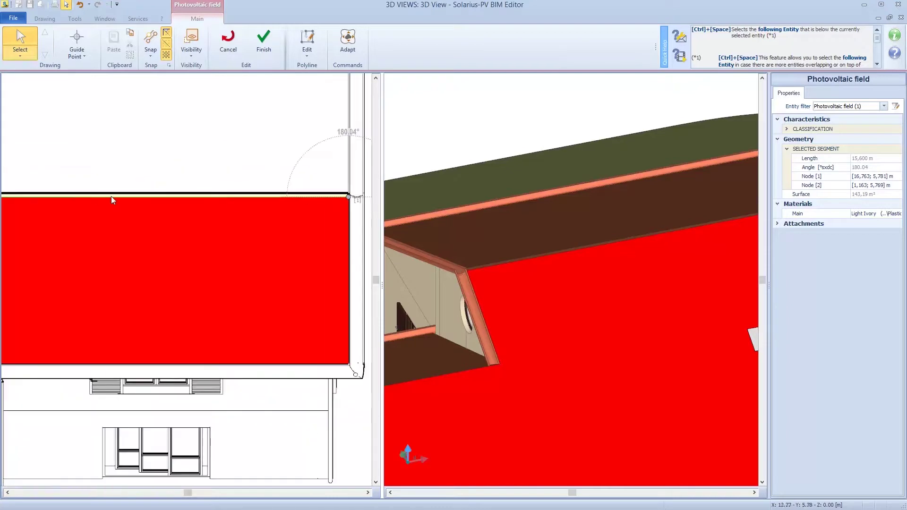
pyautogui.scroll(-2, 95, 197)
pyautogui.scroll(3, 91, 206)
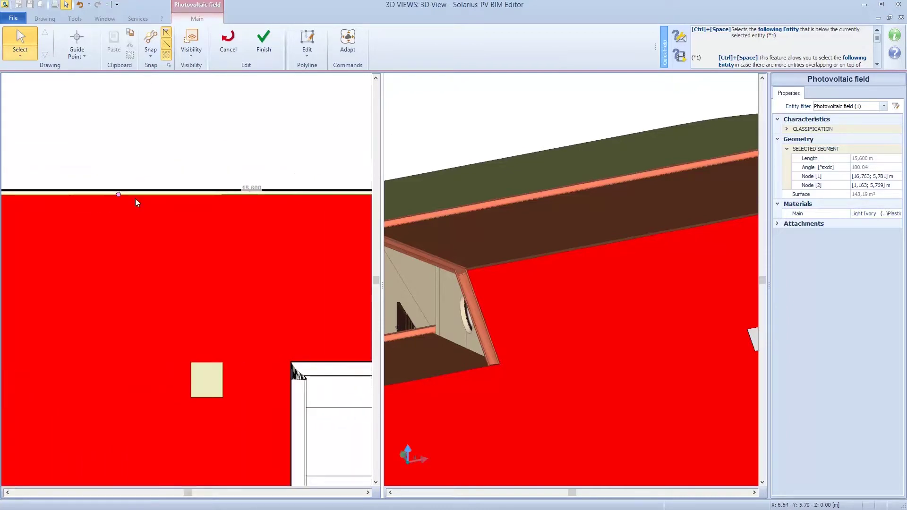
# Move the top-edge node up onto the roof's top edge
pyautogui.moveTo(166, 198); pyautogui.dragTo(198, 199, button='middle')
pyautogui.click(184, 192)
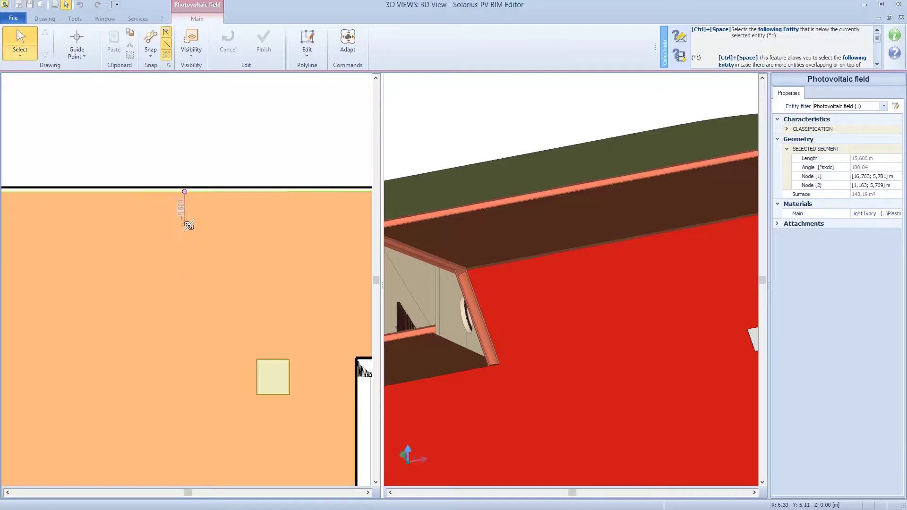
pyautogui.click(185, 193)
pyautogui.scroll(-3, 142, 208)
pyautogui.scroll(5, 97, 212)
pyautogui.scroll(2, 84, 210)
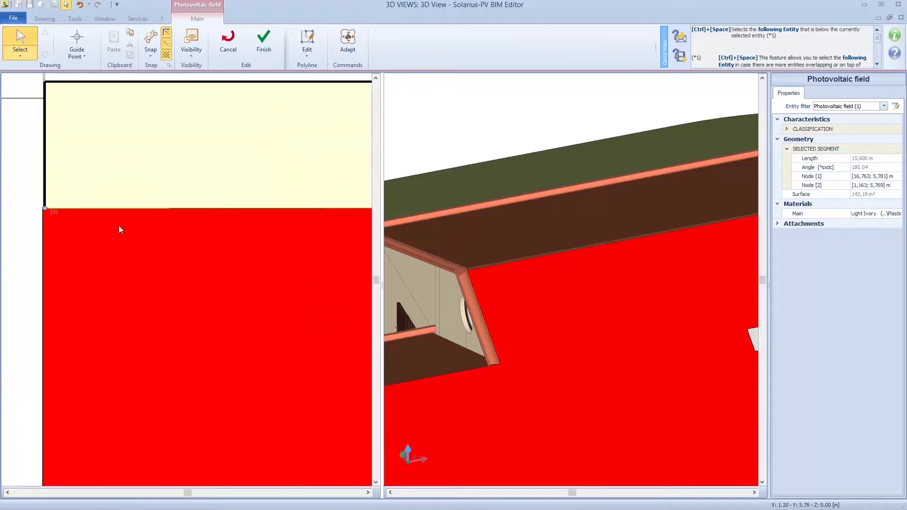
pyautogui.scroll(2, 109, 228)
pyautogui.scroll(-2, 302, 234)
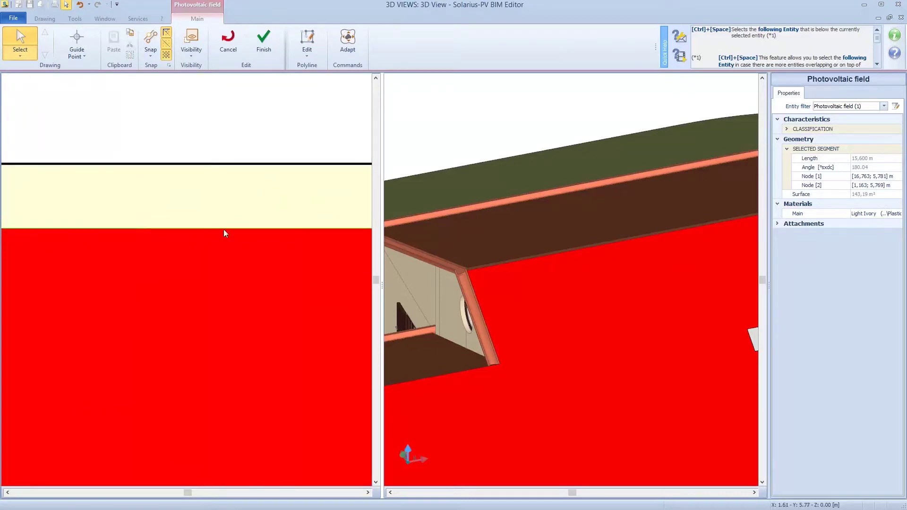
pyautogui.scroll(1, 236, 238)
pyautogui.scroll(-3, 206, 238)
# Remove the 0.001 m corner segment and the short segment's nodes so the top edge is straight
pyautogui.moveTo(206, 241); pyautogui.dragTo(120, 257, button='middle')
pyautogui.scroll(-2, 201, 265)
pyautogui.scroll(-1, 265, 259)
pyautogui.moveTo(320, 265); pyautogui.dragTo(152, 265, button='middle')
pyautogui.moveTo(264, 272); pyautogui.dragTo(199, 257, button='middle')
pyautogui.scroll(3, 237, 265)
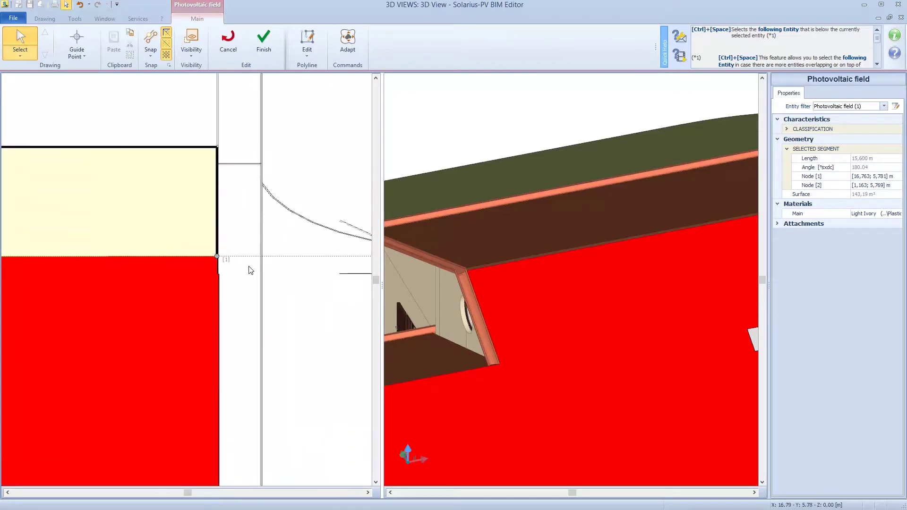
pyautogui.scroll(3, 230, 270)
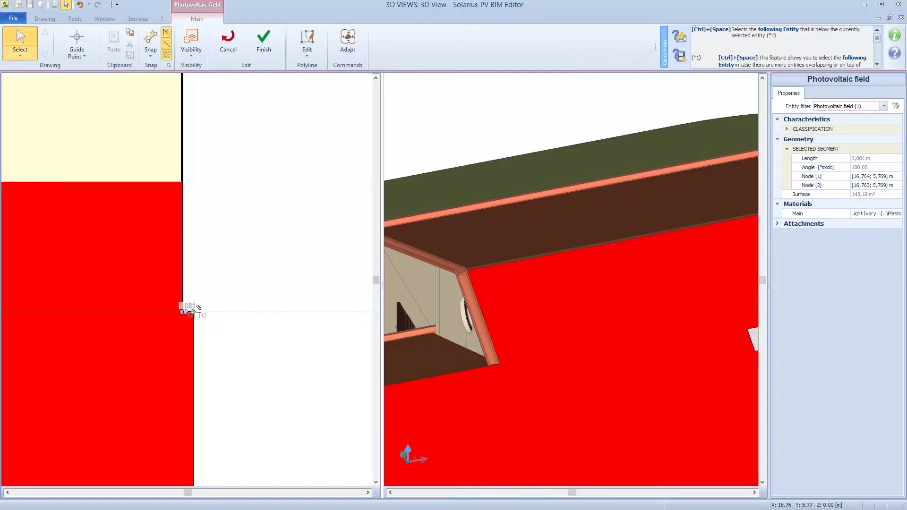
pyautogui.rightClick(198, 307)
pyautogui.click(221, 350)
pyautogui.rightClick(194, 312)
pyautogui.click(224, 353)
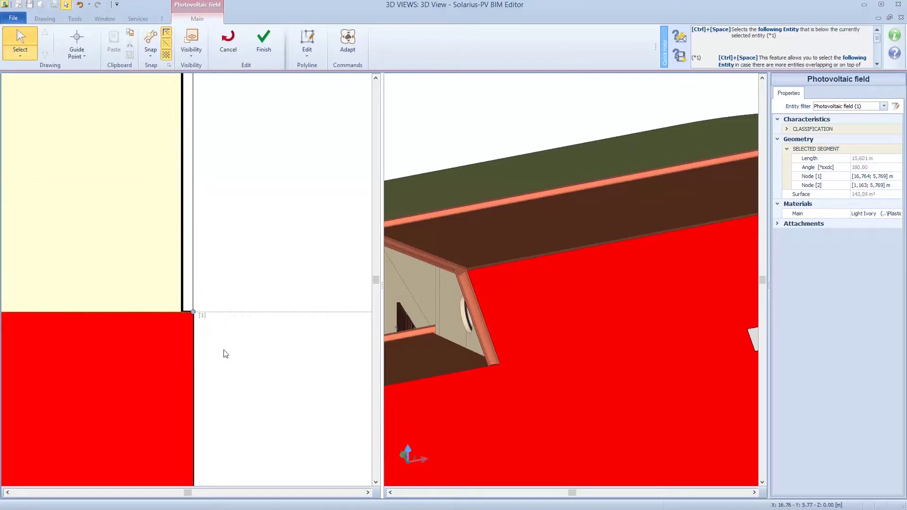
pyautogui.scroll(-4, 283, 334)
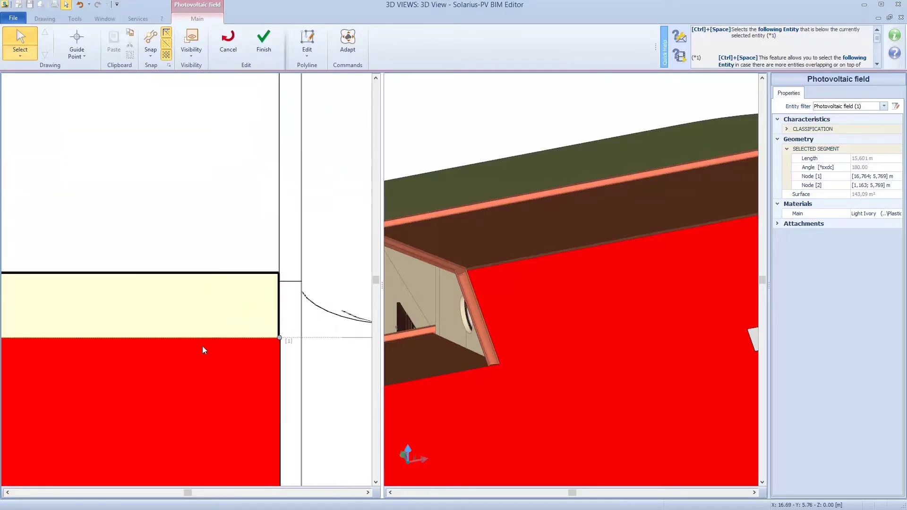
pyautogui.scroll(-5, 165, 293)
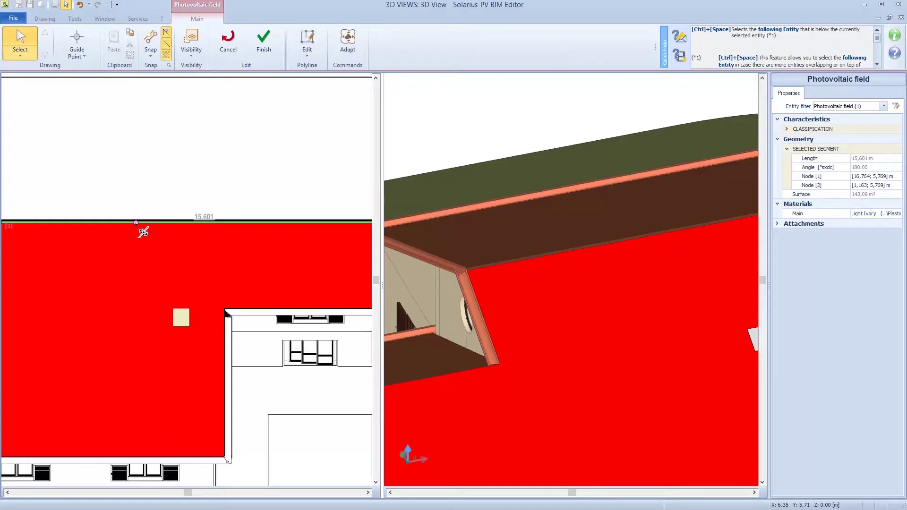
# Snap the field's top edge to the roof intersection for 97.86 m² and finish the outline
pyautogui.scroll(2, 137, 227)
pyautogui.scroll(3, 202, 259)
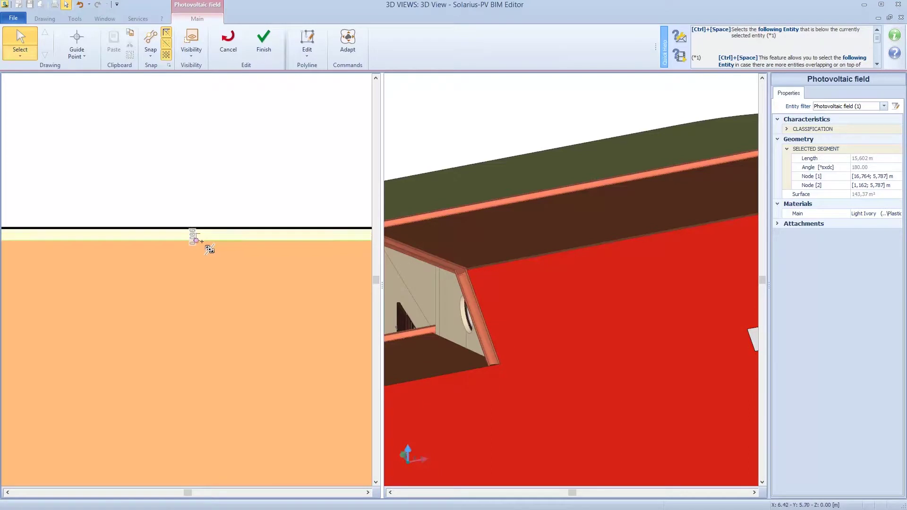
pyautogui.scroll(-3, 213, 243)
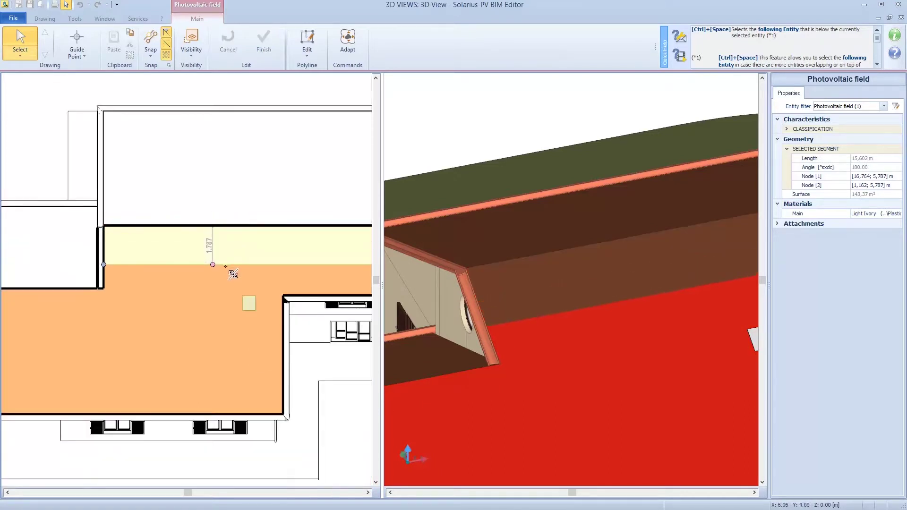
pyautogui.click(227, 294)
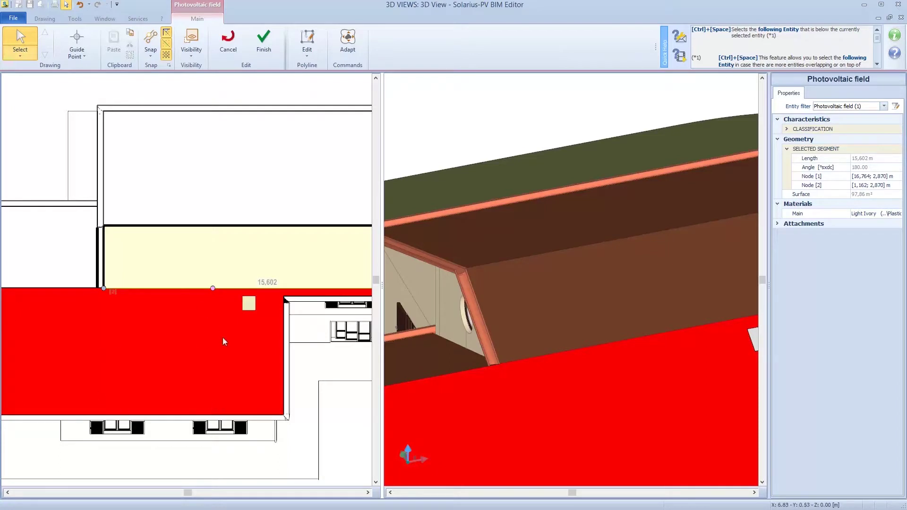
pyautogui.scroll(-4, 221, 314)
pyautogui.moveTo(286, 330); pyautogui.dragTo(277, 317, button='middle')
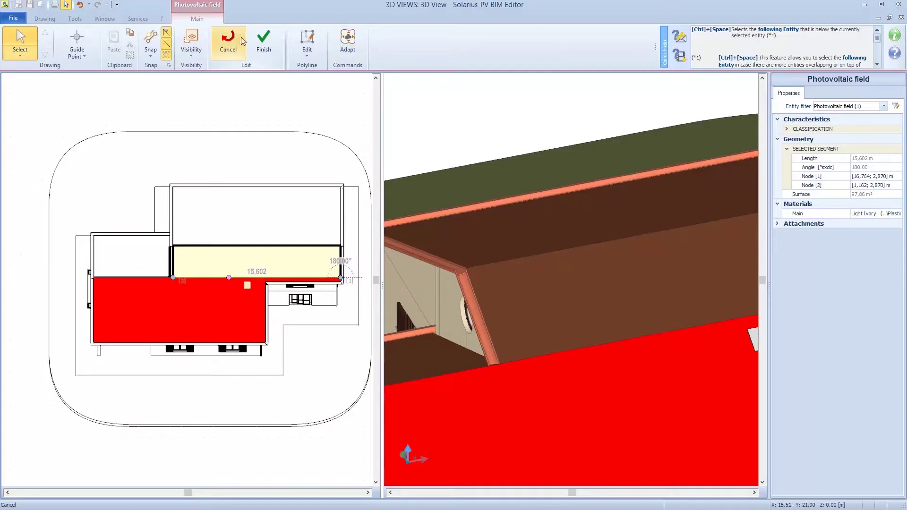
pyautogui.click(261, 43)
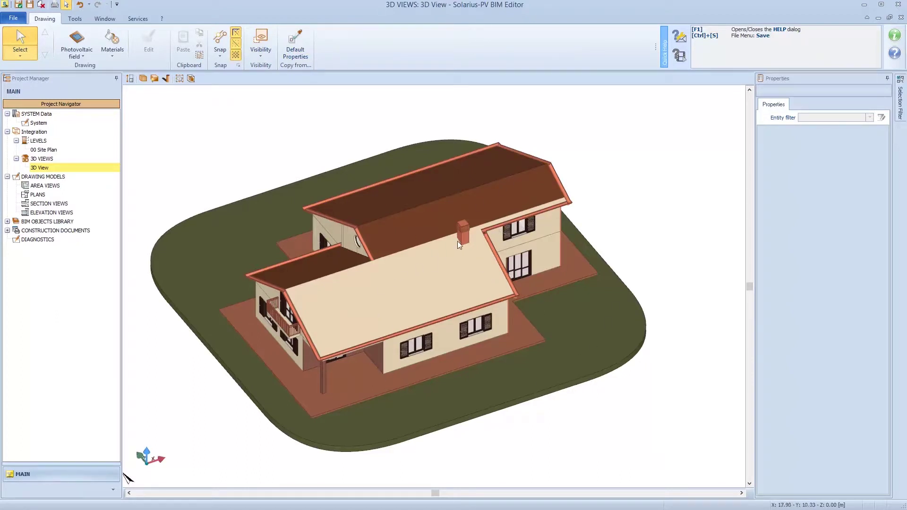
# Select the 97.86 m² roof field and launch Design PV Field to see its irradiation analysis
pyautogui.scroll(5, 492, 231)
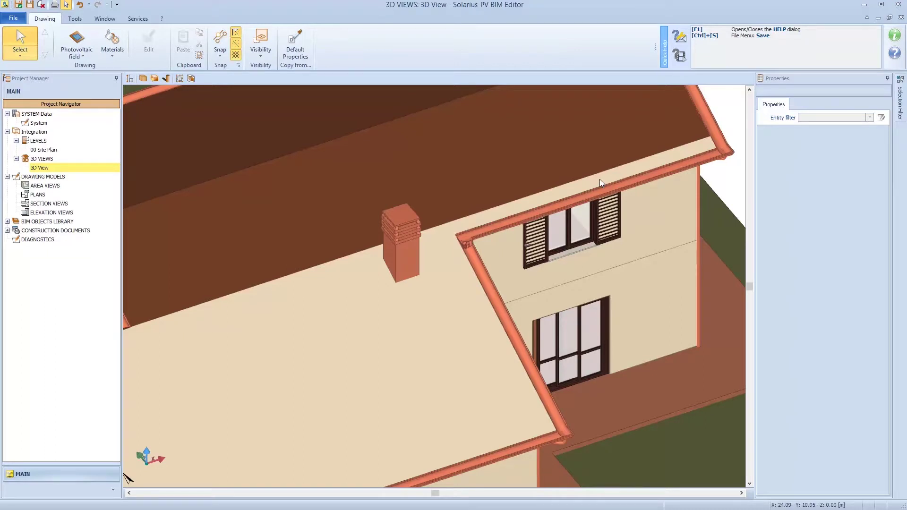
pyautogui.scroll(-7, 591, 186)
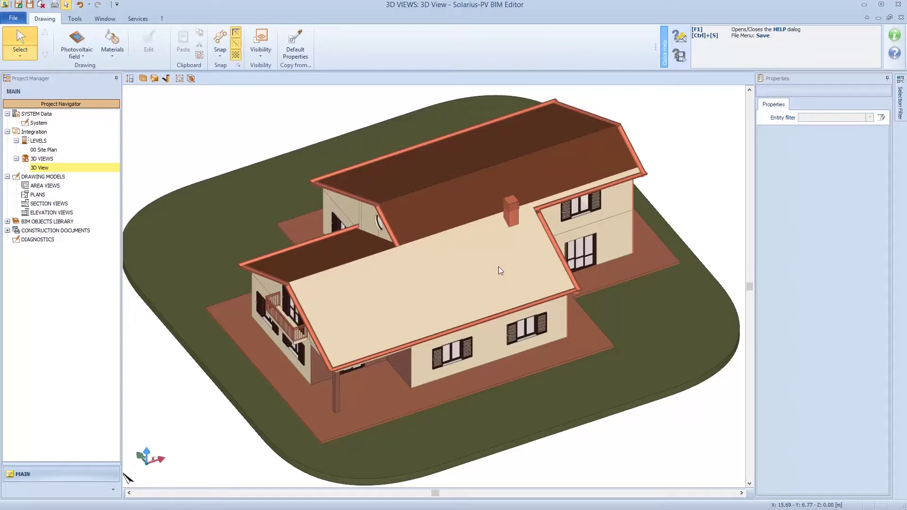
pyautogui.click(448, 283)
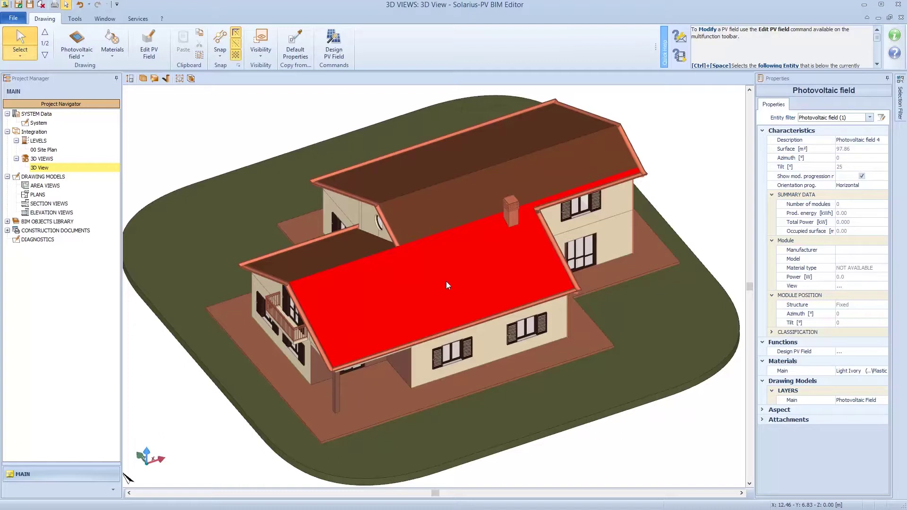
pyautogui.click(326, 47)
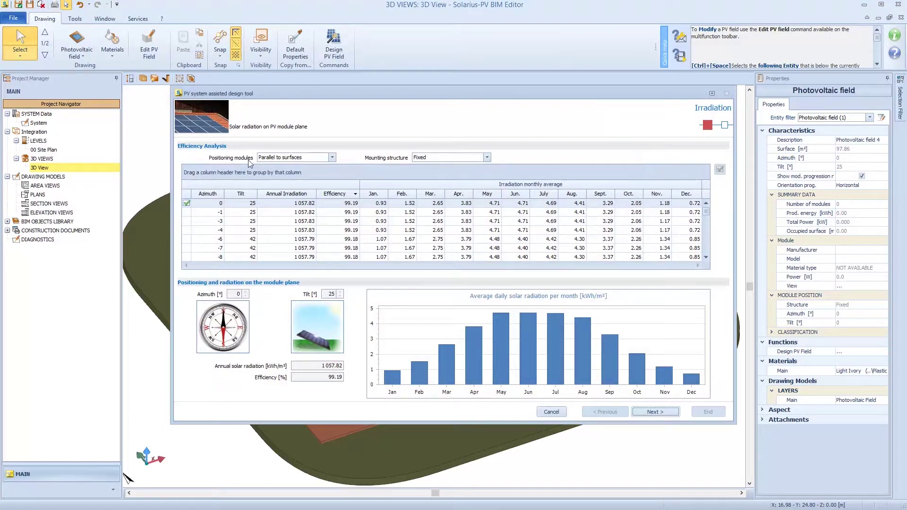
# Go on to the Modules page of the assisted design tool, with BOS at 74.97%
pyautogui.click(663, 413)
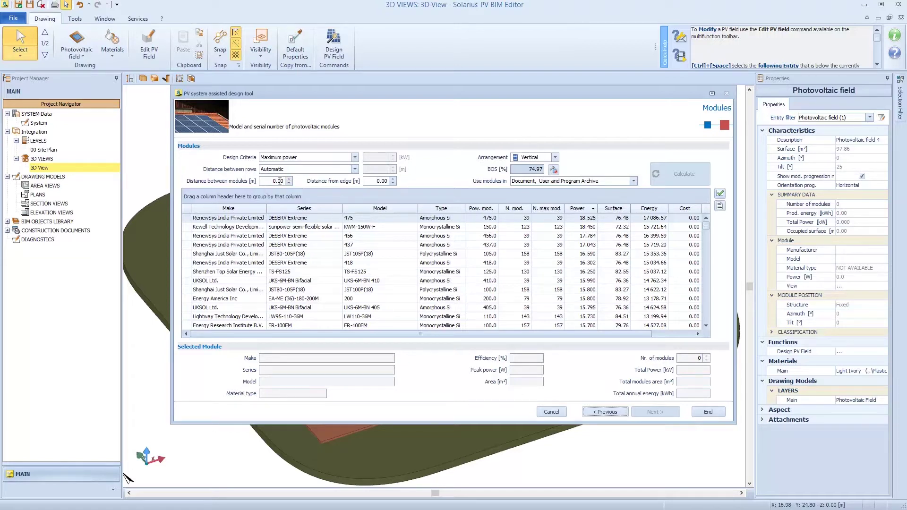
# Set distance from edge to 1, choose Specified power of 6 kW, and calculate candidate modules
pyautogui.moveTo(278, 181); pyautogui.dragTo(293, 177)
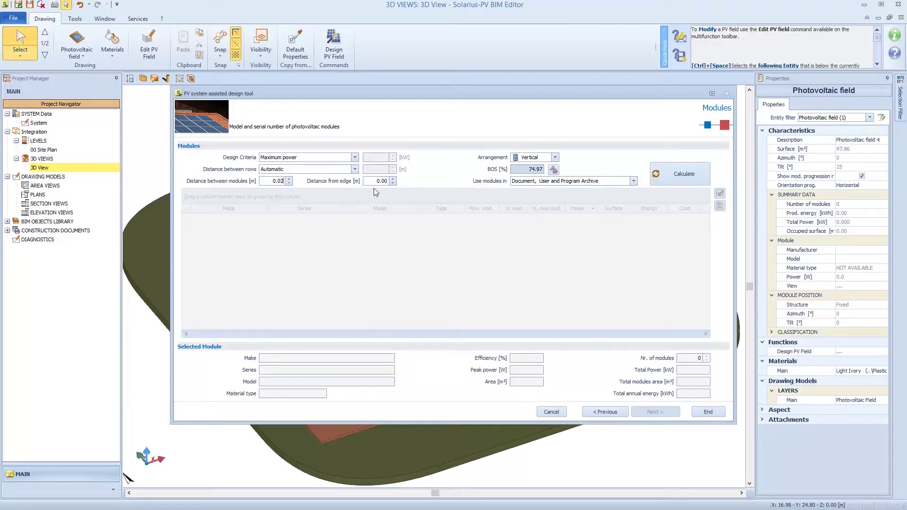
pyautogui.moveTo(380, 181); pyautogui.dragTo(388, 182)
pyautogui.write('1')
pyautogui.click(338, 162)
pyautogui.click(298, 177)
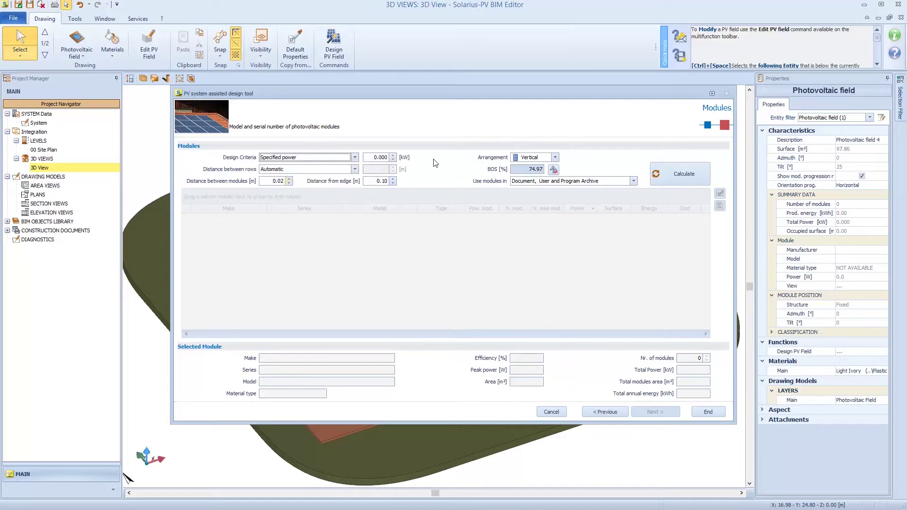
pyautogui.press('Tab')
pyautogui.click(682, 173)
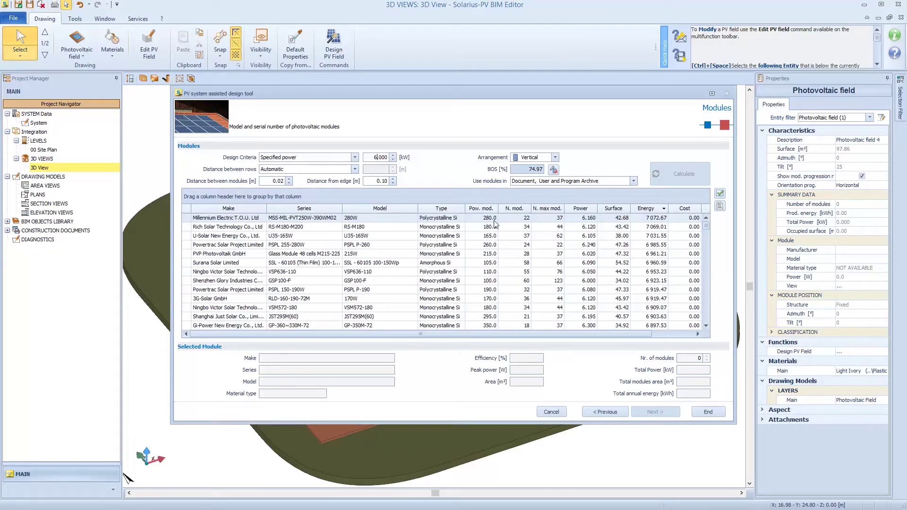
# Group modules by power and cell type, then place 20 Zytech Solar ZT300P 300 W polycrystalline modules
pyautogui.moveTo(480, 211); pyautogui.dragTo(226, 198)
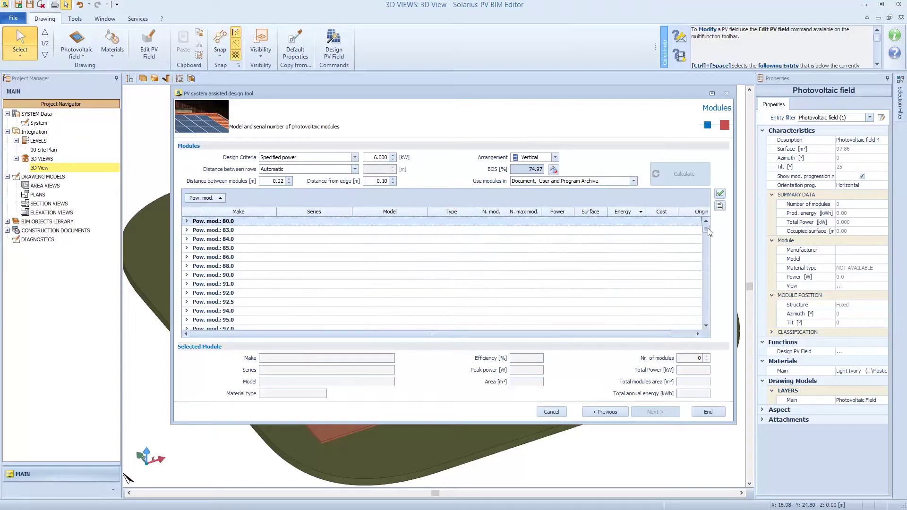
pyautogui.moveTo(708, 229); pyautogui.dragTo(708, 293)
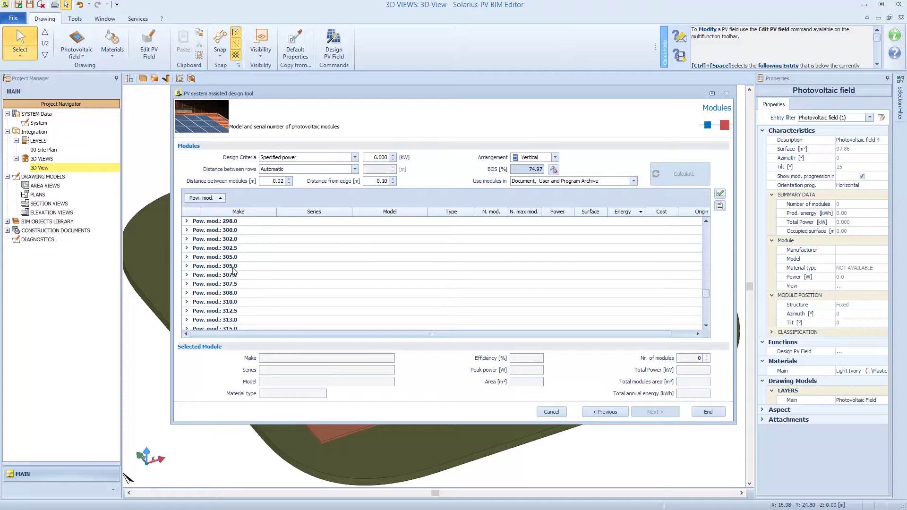
pyautogui.click(235, 233)
pyautogui.click(188, 230)
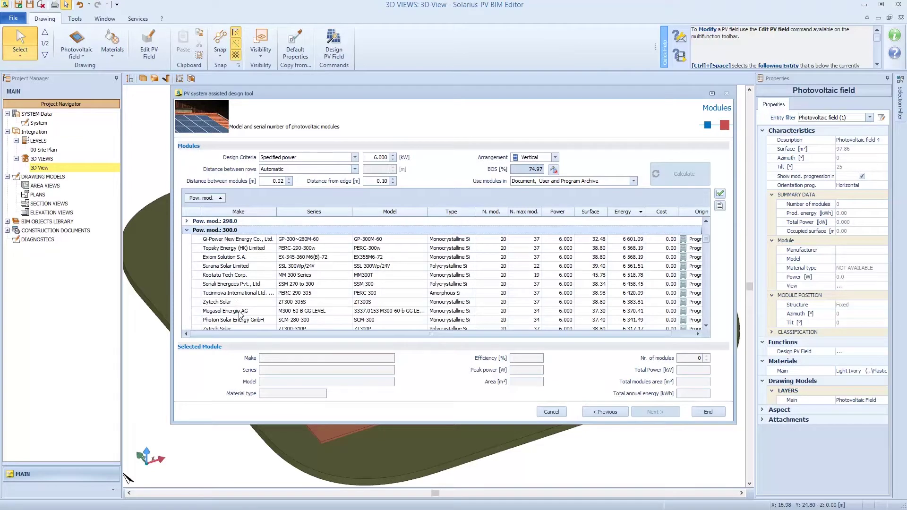
pyautogui.moveTo(467, 213); pyautogui.dragTo(232, 206)
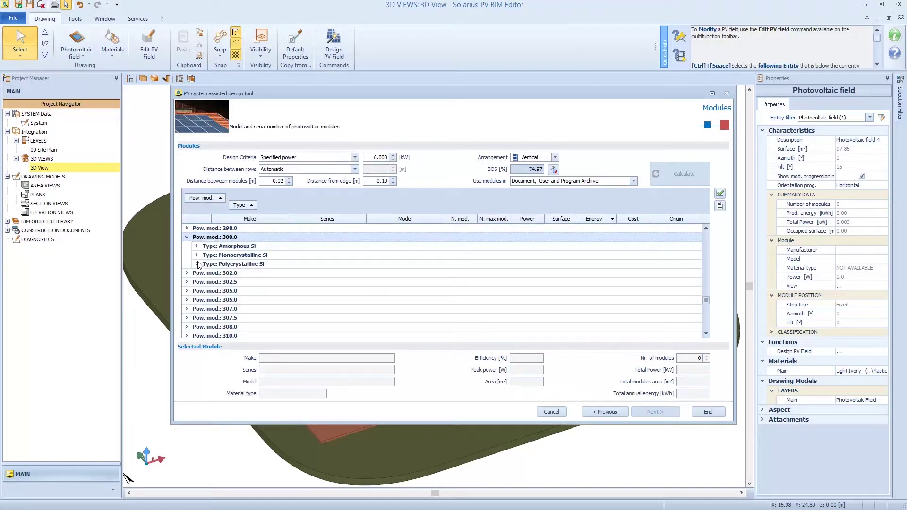
pyautogui.click(197, 264)
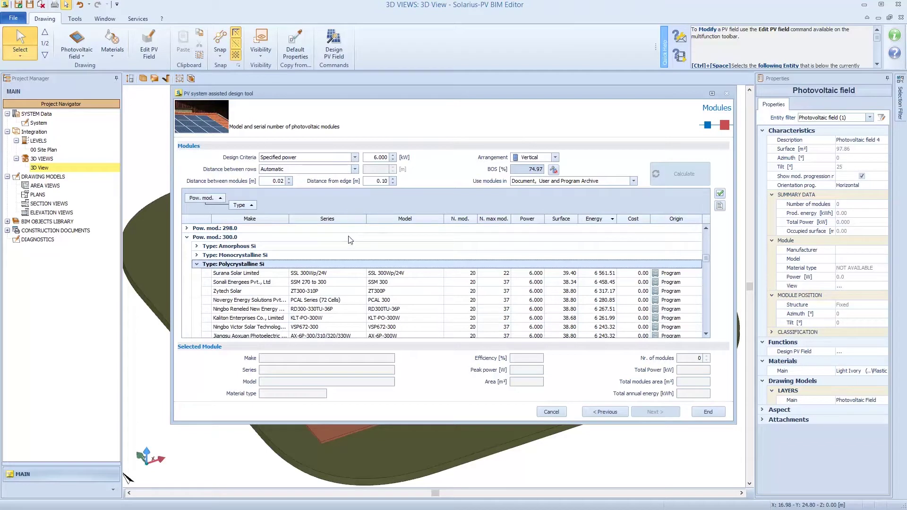
pyautogui.click(363, 292)
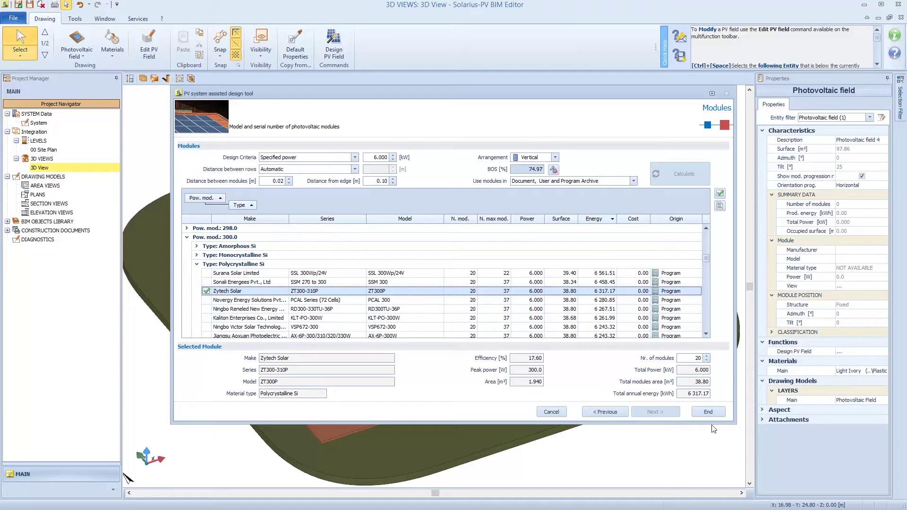
pyautogui.click(709, 413)
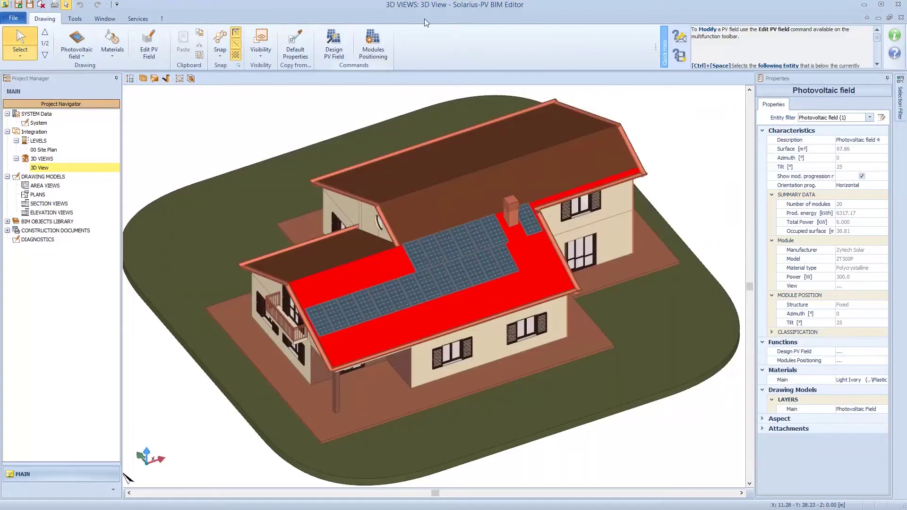
pyautogui.scroll(5, 444, 265)
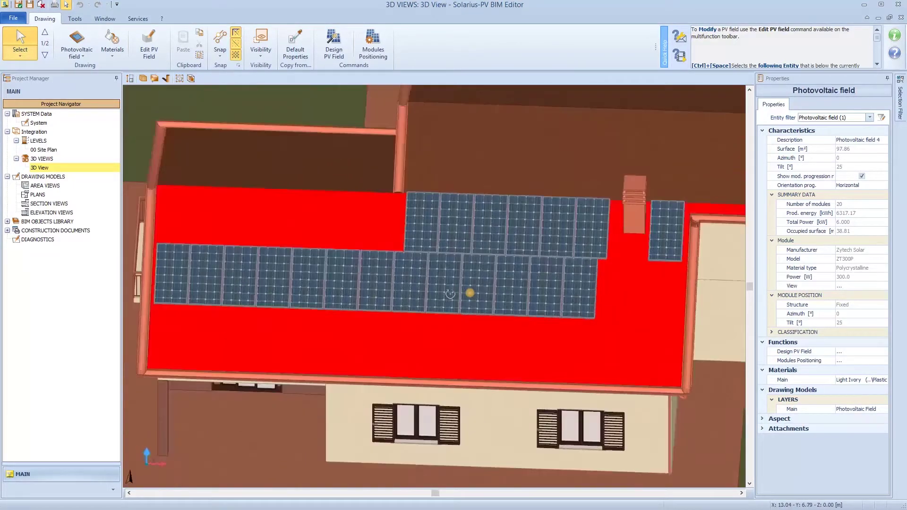
pyautogui.moveTo(448, 293); pyautogui.dragTo(481, 290, button='middle')
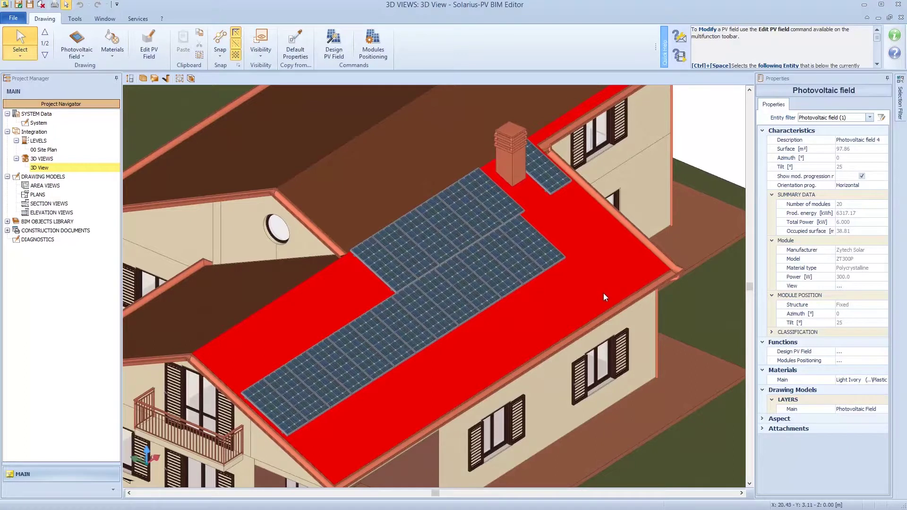
pyautogui.scroll(-4, 601, 296)
pyautogui.moveTo(578, 297); pyautogui.dragTo(523, 327, button='middle')
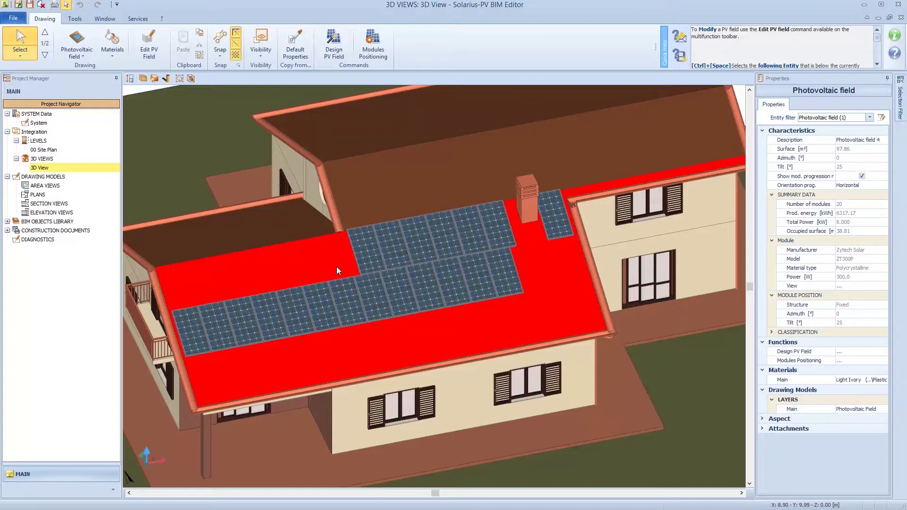
pyautogui.moveTo(300, 263); pyautogui.dragTo(242, 279, button='middle')
# Delete the placed modules and insert a new photovoltaic field on the front roof face
pyautogui.scroll(-3, 242, 279)
pyautogui.press('Delete')
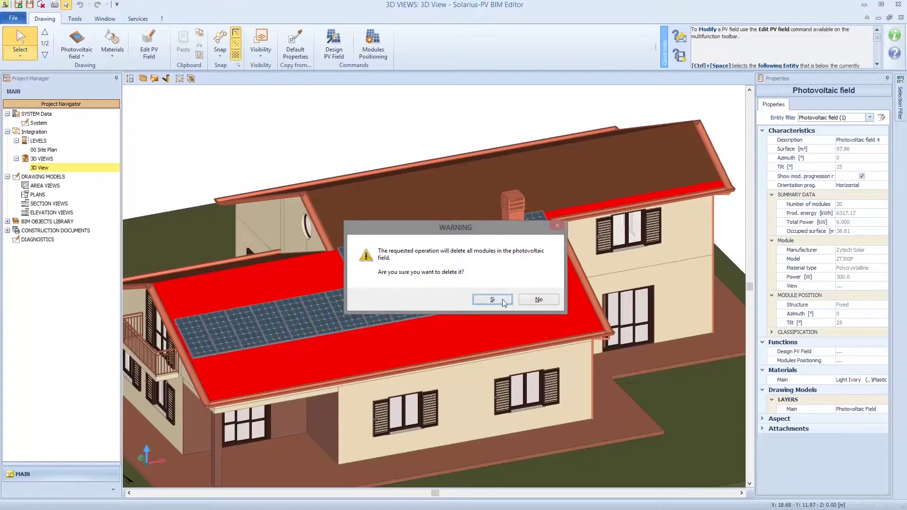
pyautogui.click(492, 299)
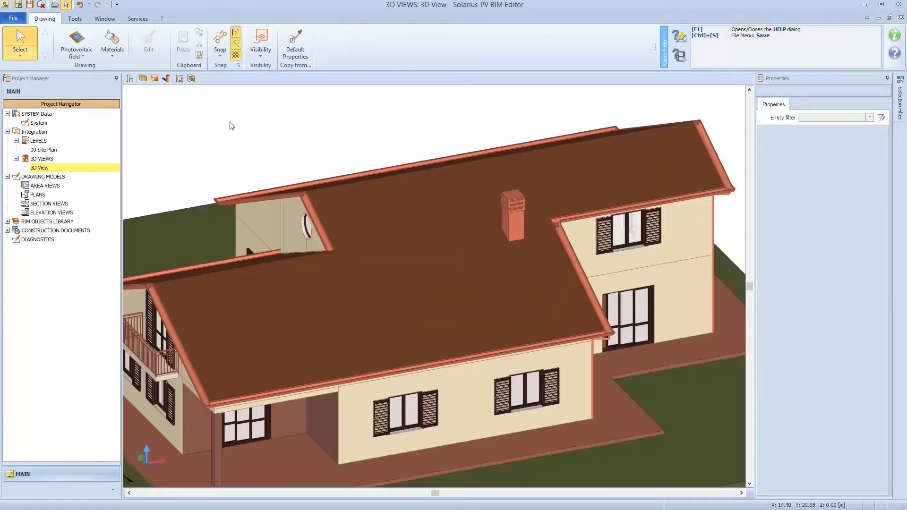
pyautogui.click(78, 48)
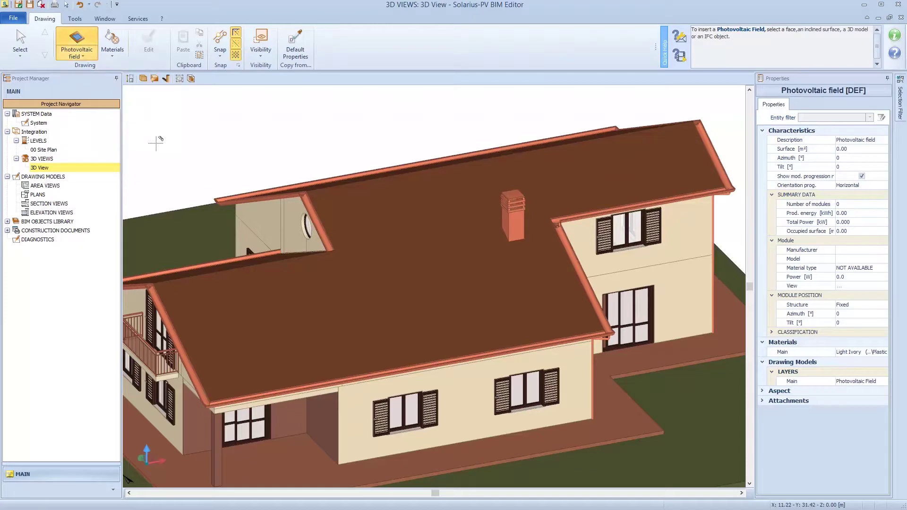
pyautogui.click(298, 318)
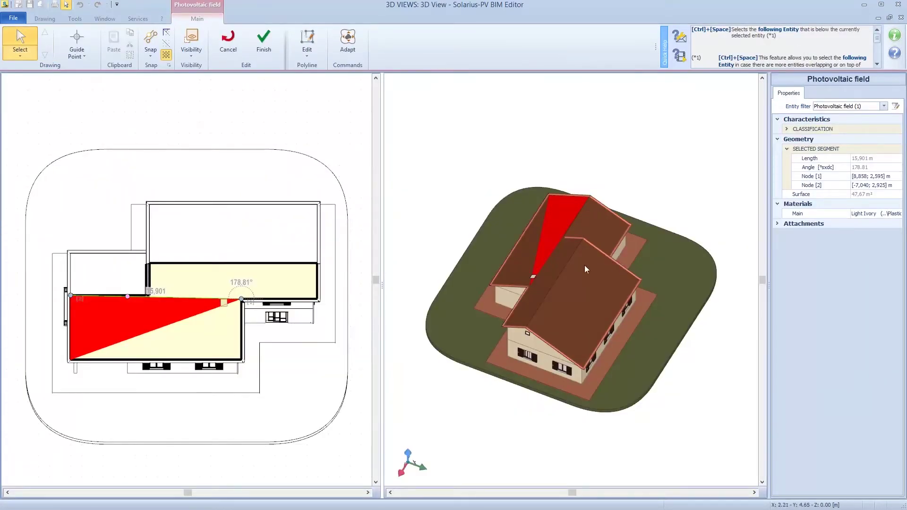
pyautogui.moveTo(539, 263); pyautogui.dragTo(598, 311, button='middle')
# Reposition the field's top-left vertex and delete the extra corner vertex
pyautogui.scroll(1, 87, 310)
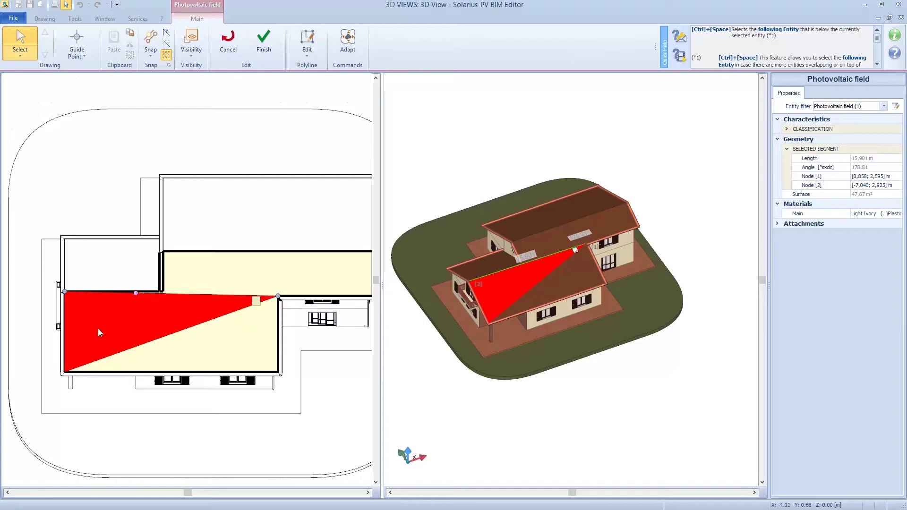
pyautogui.scroll(1, 97, 312)
pyautogui.scroll(1, 78, 301)
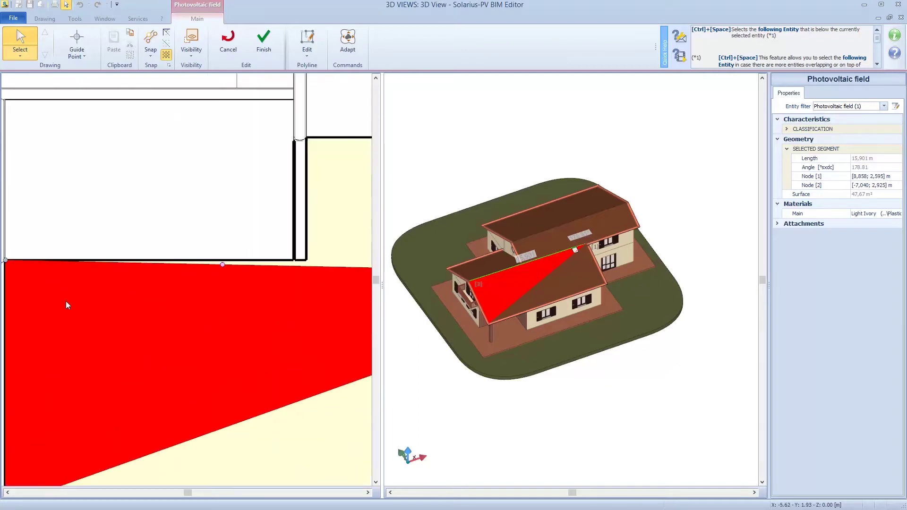
pyautogui.scroll(1, 120, 265)
pyautogui.scroll(1, 67, 238)
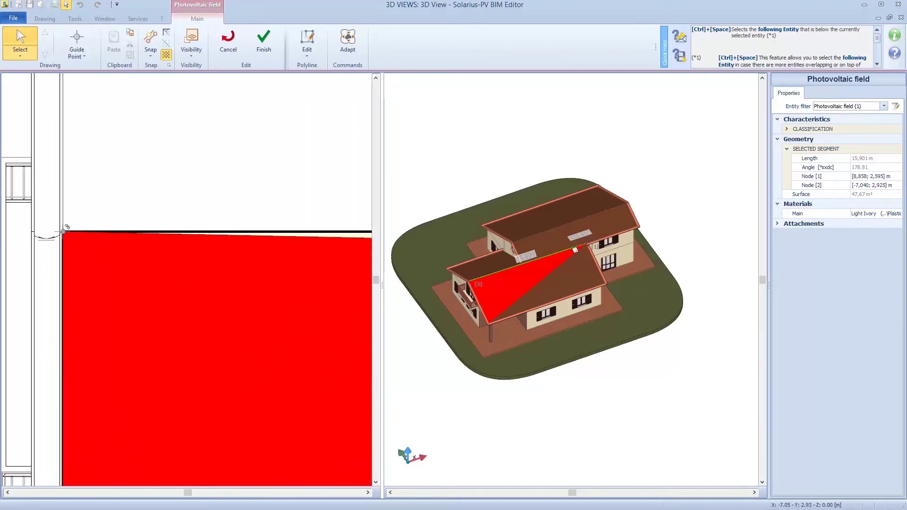
pyautogui.click(64, 230)
pyautogui.moveTo(63, 231); pyautogui.dragTo(97, 313)
pyautogui.moveTo(64, 232); pyautogui.dragTo(95, 247)
pyautogui.rightClick(94, 312)
pyautogui.click(111, 355)
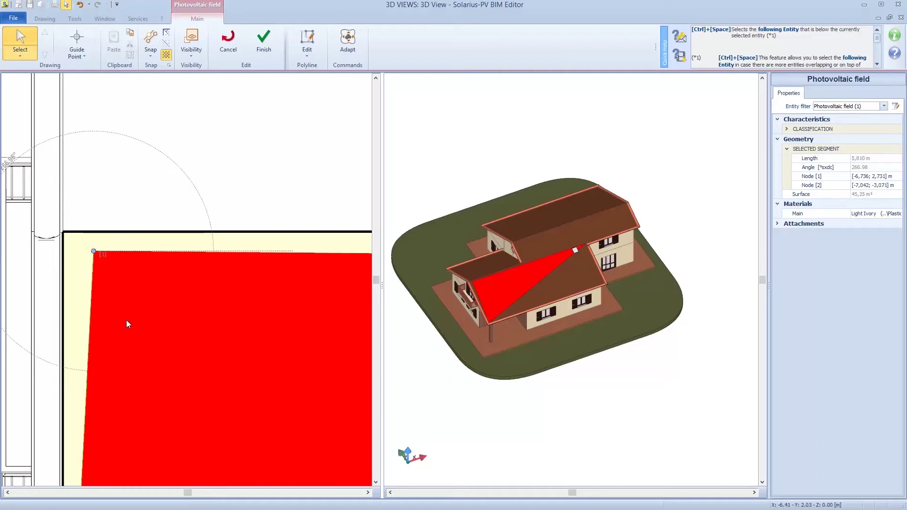
# Move the field's lower-left vertex onto the roof corner
pyautogui.scroll(-3, 126, 319)
pyautogui.moveTo(126, 320); pyautogui.dragTo(93, 253, button='middle')
pyautogui.scroll(5, 65, 365)
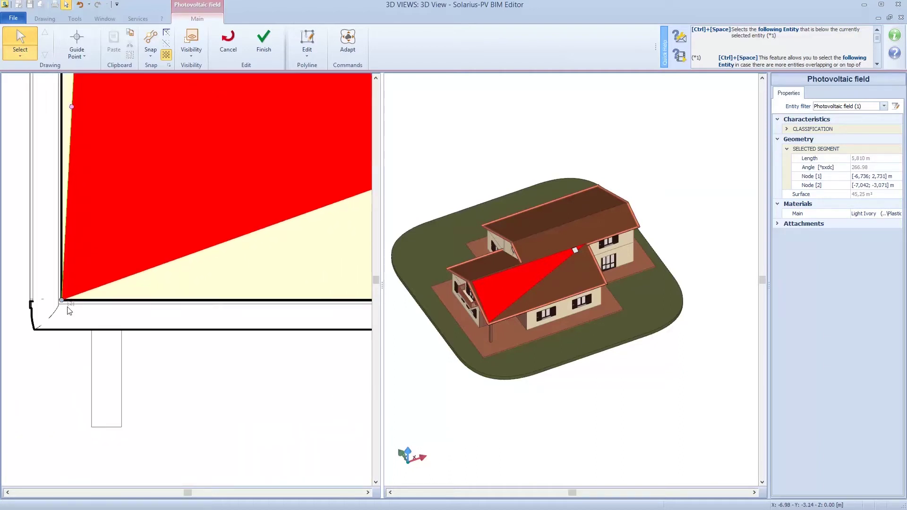
pyautogui.moveTo(66, 296); pyautogui.dragTo(92, 280)
pyautogui.scroll(-2, 281, 251)
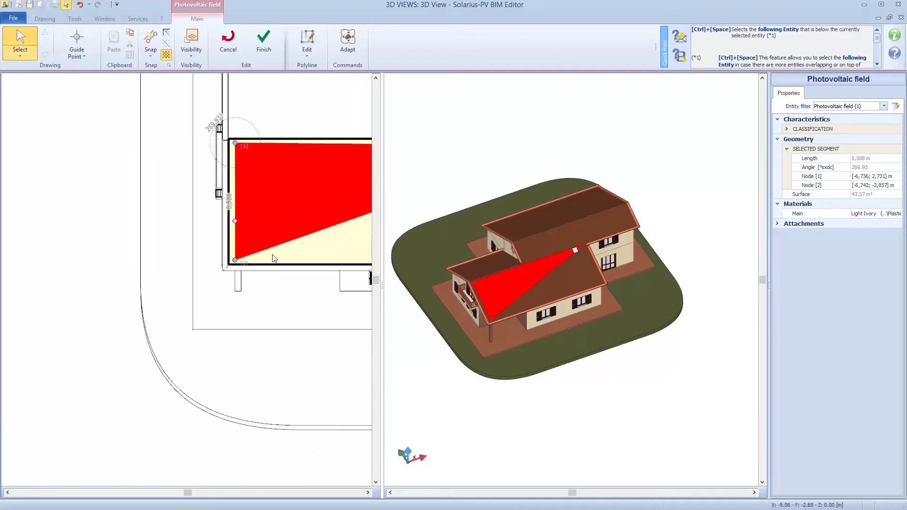
pyautogui.moveTo(60, 249); pyautogui.dragTo(165, 262, button='middle')
# Add a node on the diagonal edge and adjust the right-hand nodes to square the field into a 70,26 m² rectangle
pyautogui.moveTo(316, 202); pyautogui.dragTo(247, 207, button='middle')
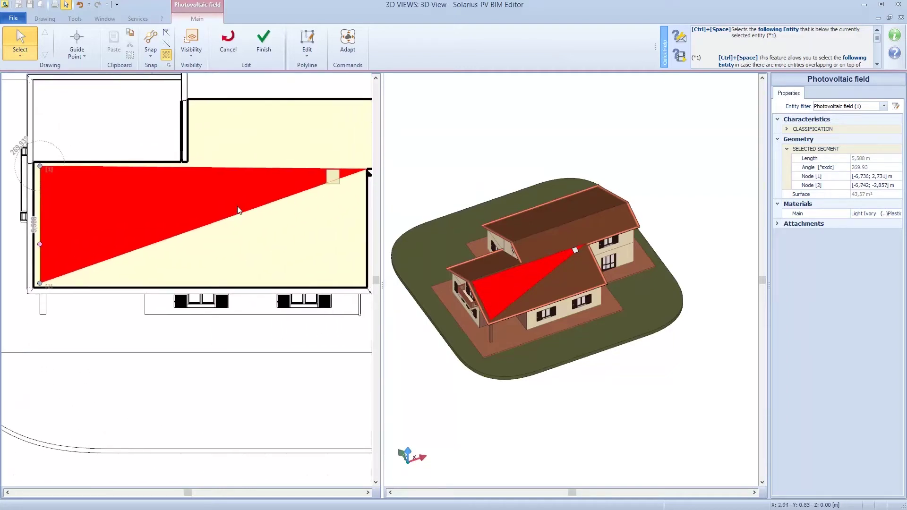
pyautogui.click(226, 218)
pyautogui.rightClick(228, 222)
pyautogui.click(251, 251)
pyautogui.moveTo(204, 225); pyautogui.dragTo(305, 284)
pyautogui.click(370, 165)
pyautogui.moveTo(370, 166); pyautogui.dragTo(306, 169)
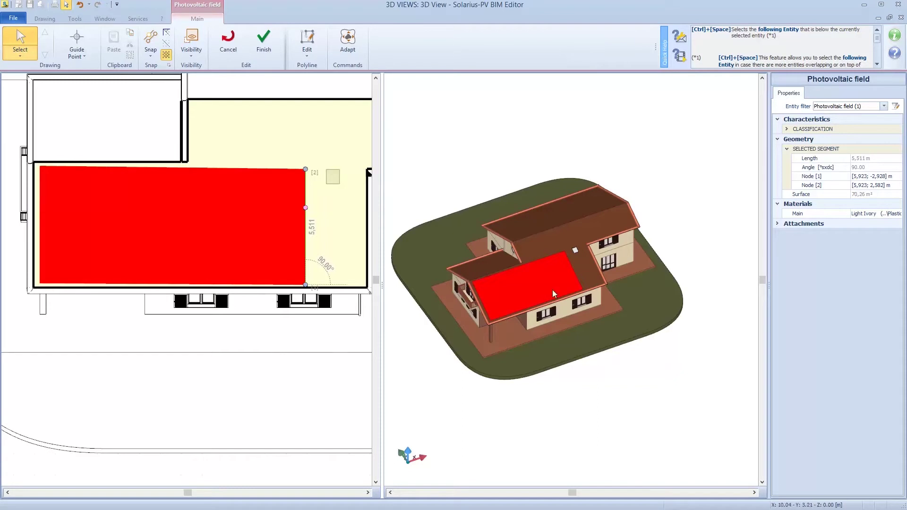
pyautogui.scroll(5, 500, 294)
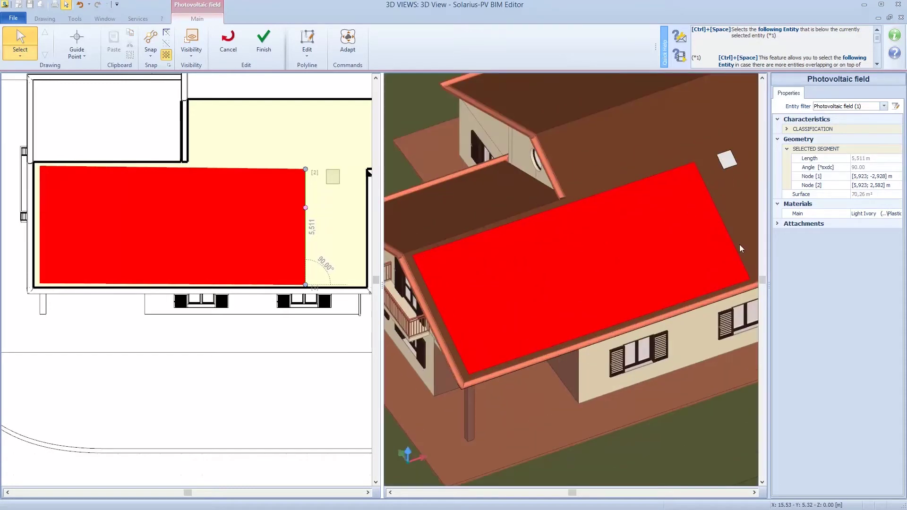
# Open the design tool for the roof field and set Specified power 6.000 kW with 0.02 m spacings
pyautogui.click(262, 40)
pyautogui.click(448, 265)
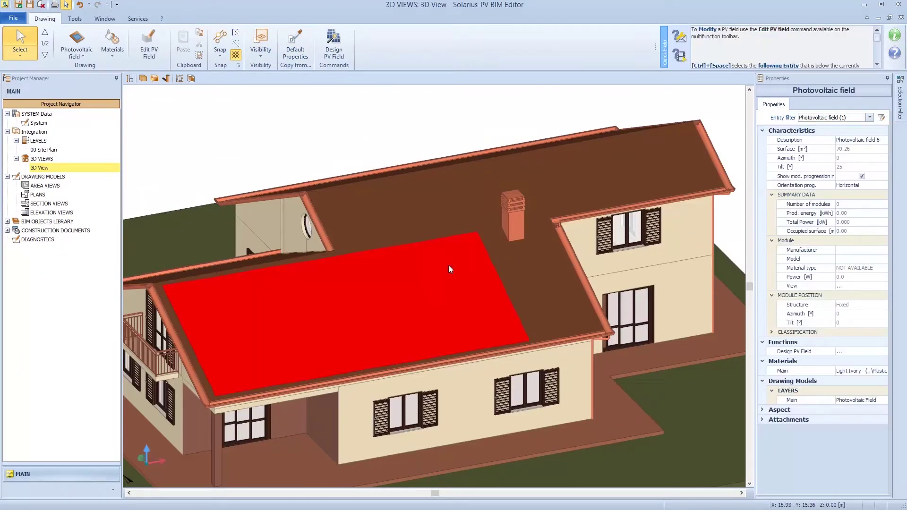
pyautogui.click(334, 45)
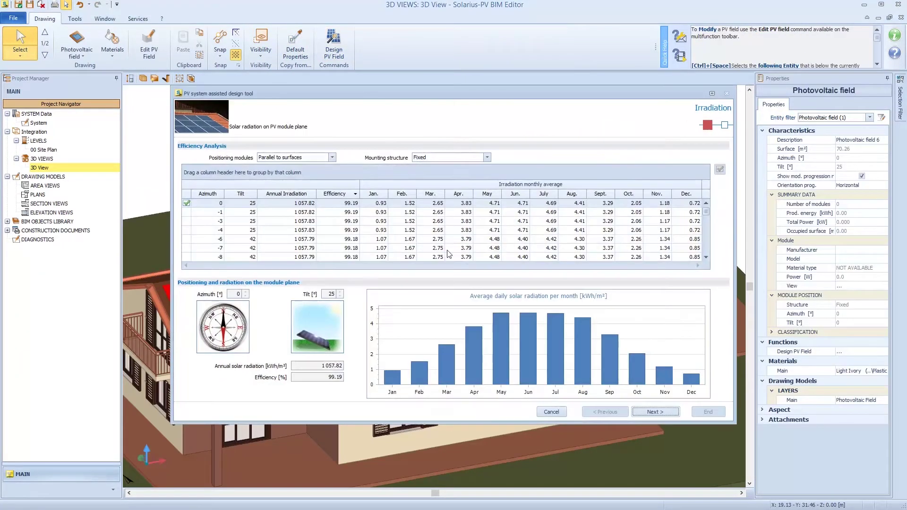
pyautogui.click(655, 412)
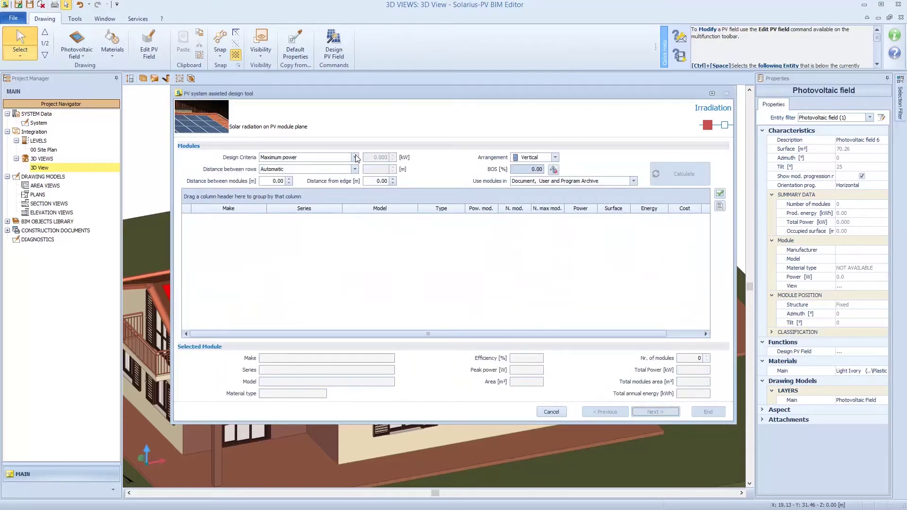
pyautogui.click(355, 158)
pyautogui.click(279, 174)
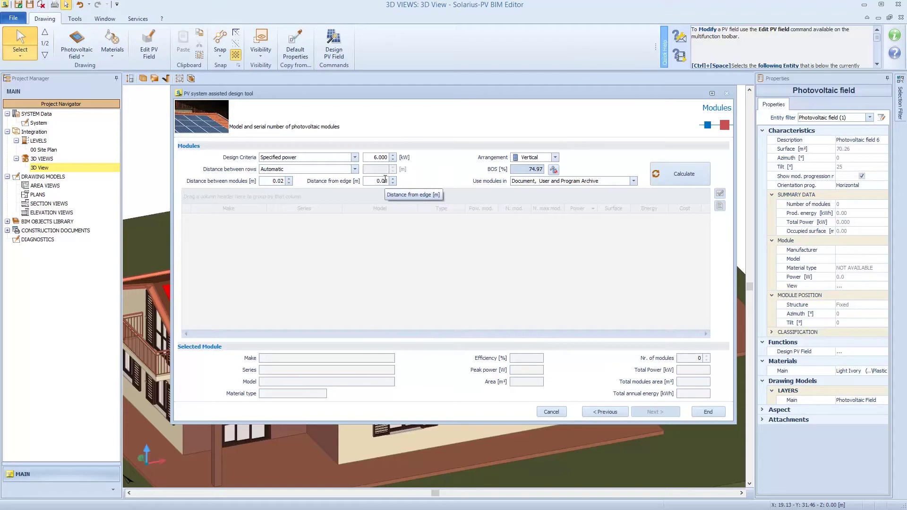
pyautogui.moveTo(385, 180); pyautogui.dragTo(388, 180)
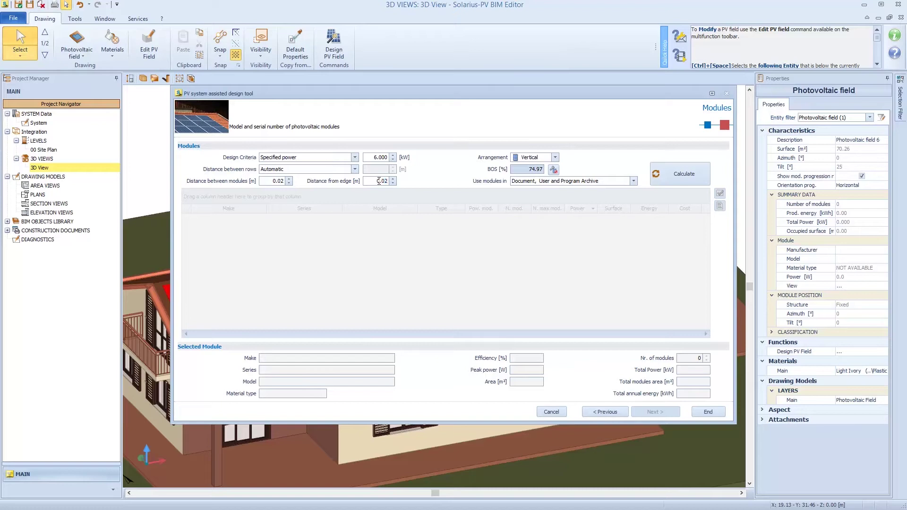
# Calculate module options, group by Type and module power, and choose the Polycrystalline Si 300 W SSM 300
pyautogui.click(656, 171)
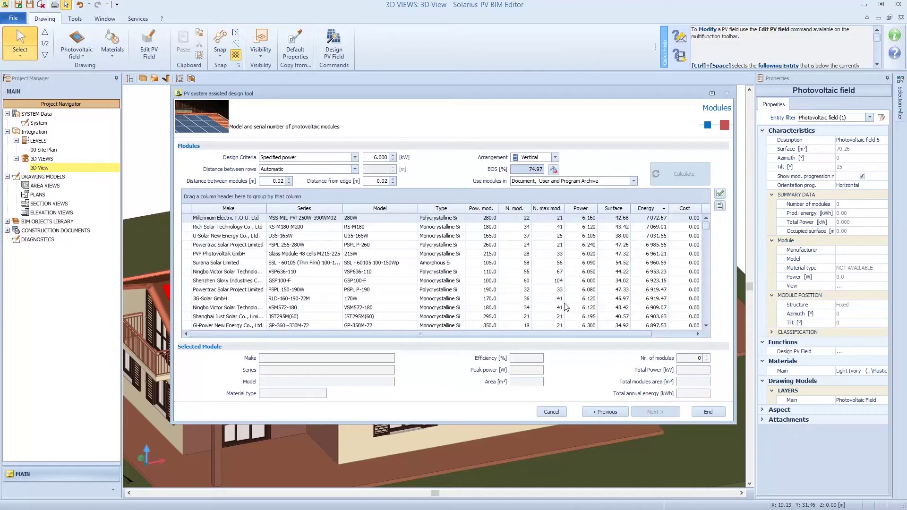
pyautogui.moveTo(443, 212); pyautogui.dragTo(221, 200)
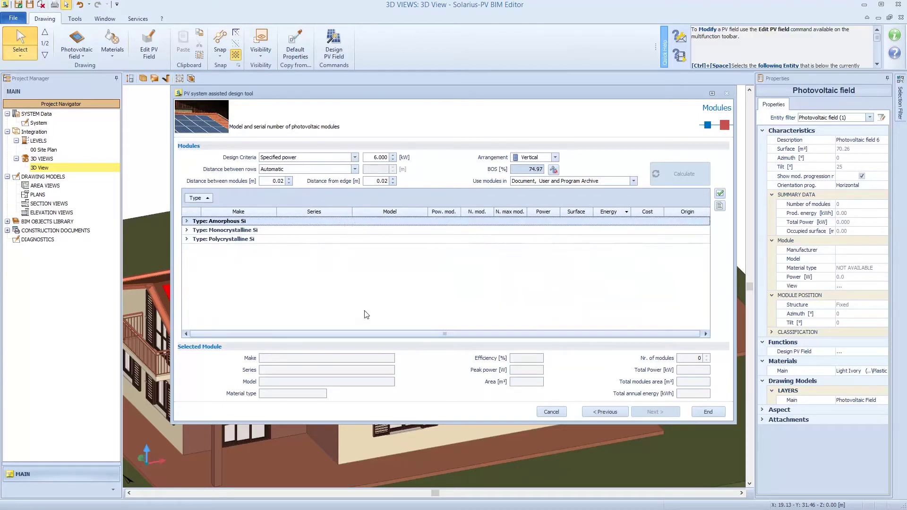
pyautogui.click(186, 239)
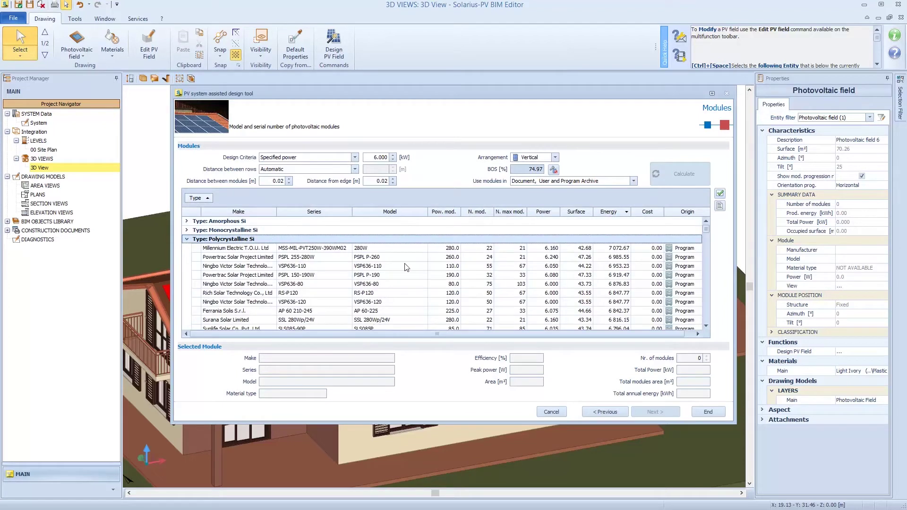
pyautogui.moveTo(447, 212); pyautogui.dragTo(212, 203)
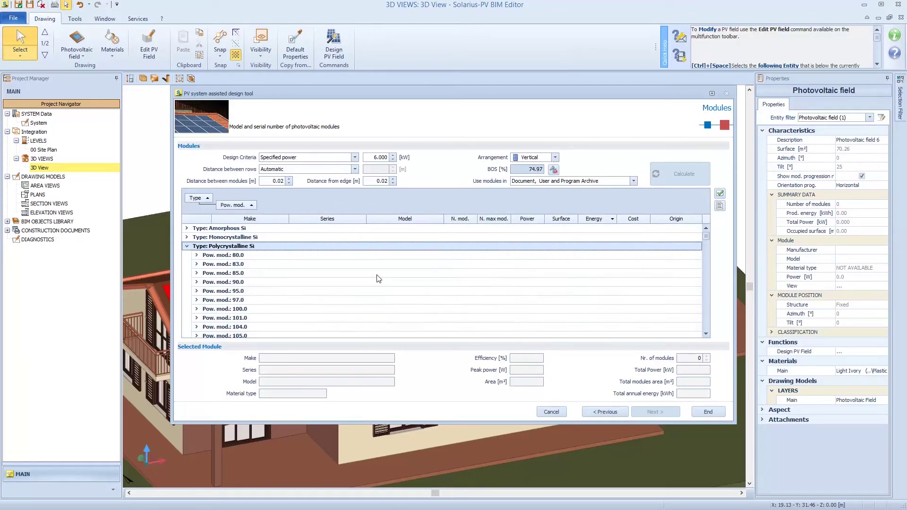
pyautogui.scroll(-6, 286, 278)
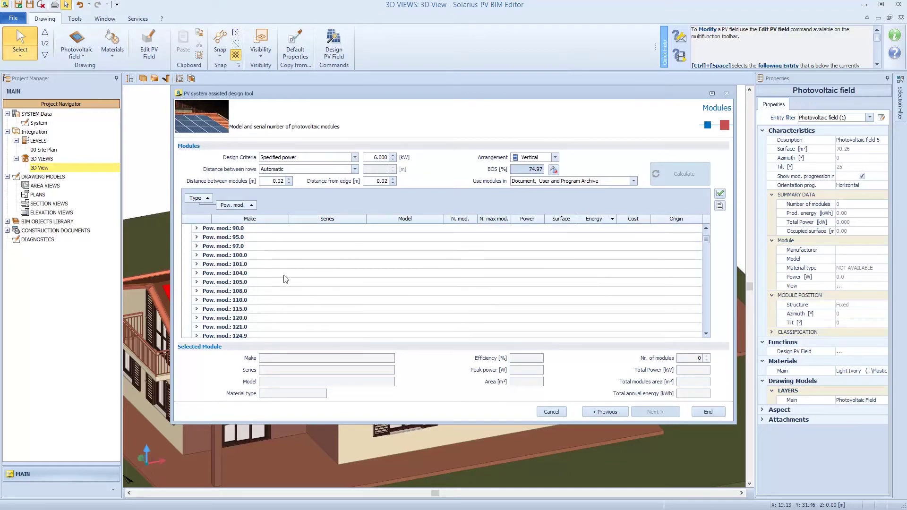
pyautogui.scroll(-6, 285, 279)
pyautogui.scroll(-6, 286, 281)
pyautogui.scroll(-6, 285, 282)
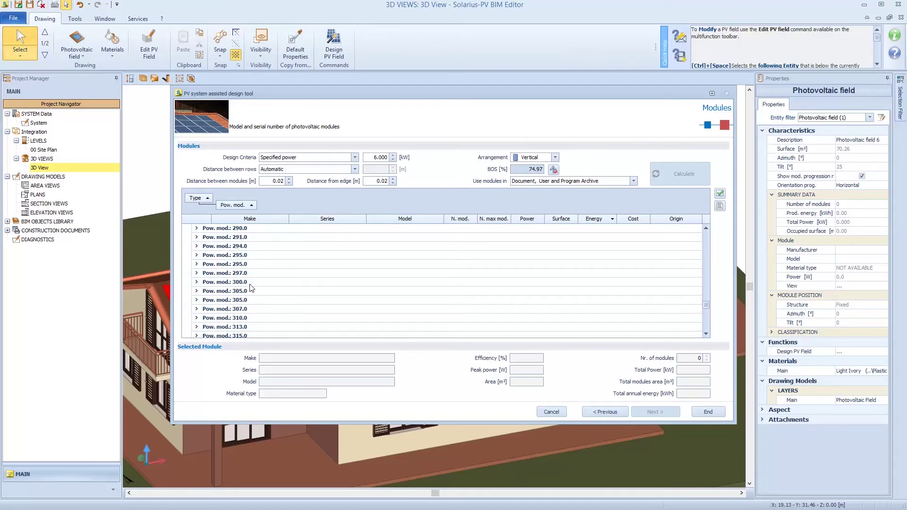
pyautogui.click(198, 283)
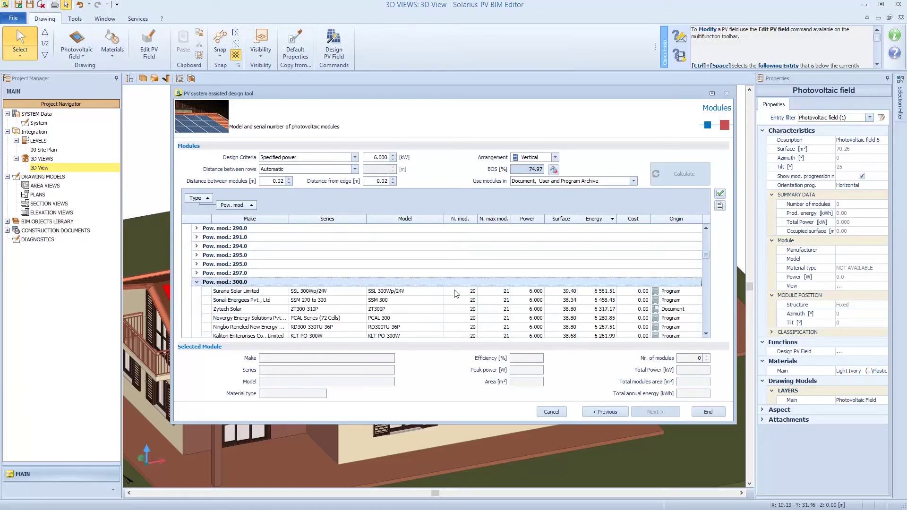
pyautogui.click(330, 299)
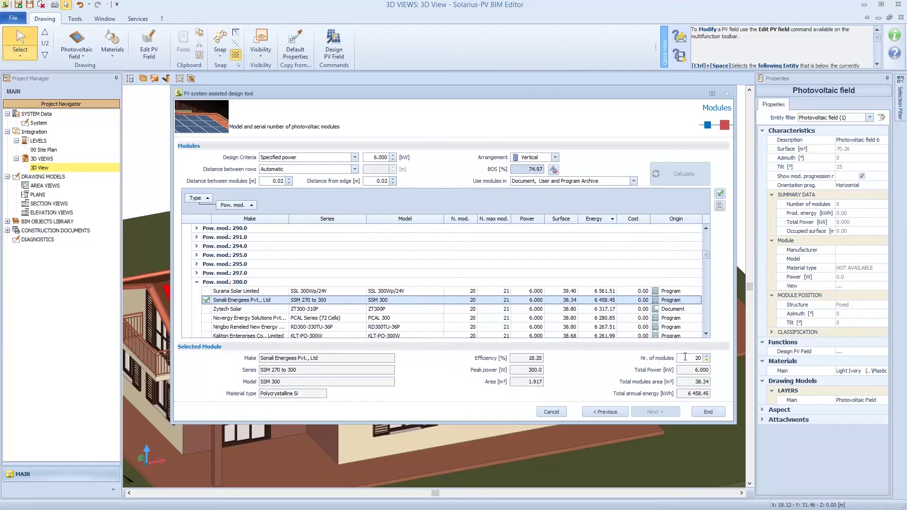
# Finish the design so 20 SSM 300 modules (6.000 kW) fill the roof field
pyautogui.click(708, 412)
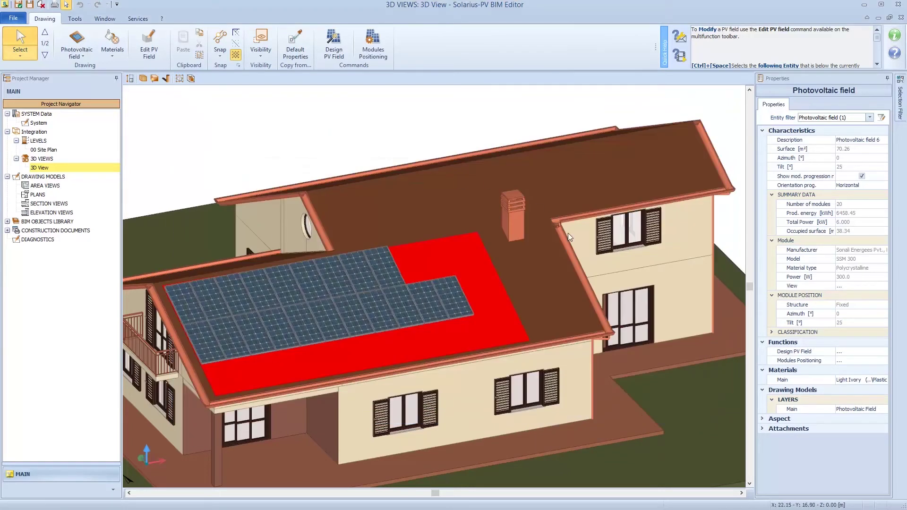
pyautogui.moveTo(318, 341); pyautogui.dragTo(538, 242, button='middle')
pyautogui.scroll(5, 347, 285)
pyautogui.scroll(-2, 628, 298)
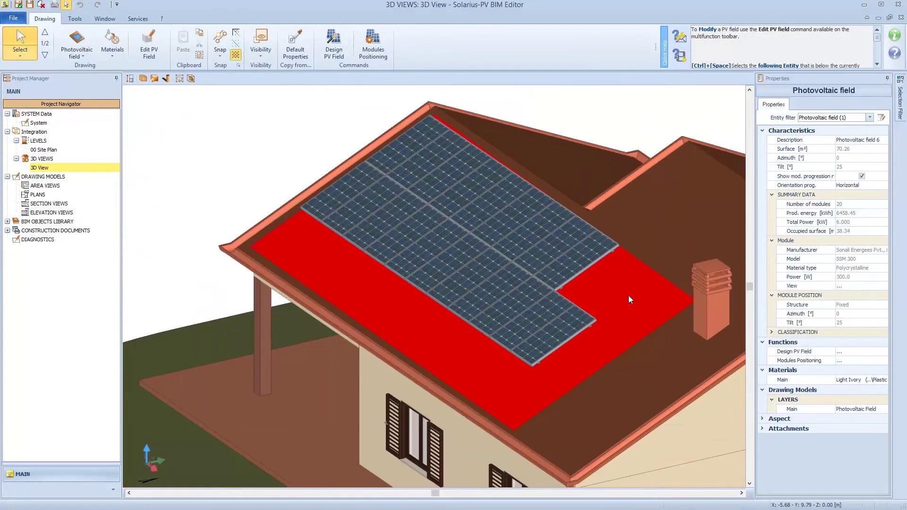
pyautogui.scroll(2, 542, 324)
pyautogui.scroll(-2, 542, 324)
# Select the lone panel at the array's lower-right corner
pyautogui.click(555, 348)
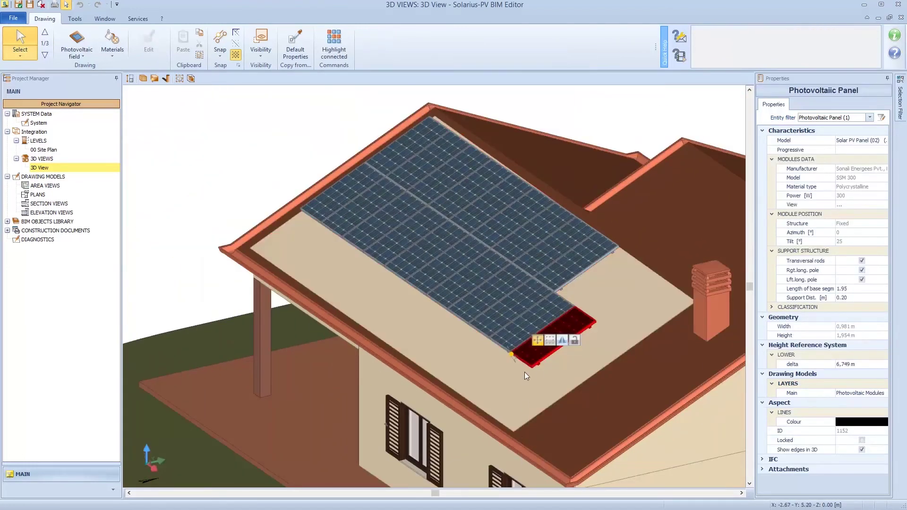
pyautogui.moveTo(452, 342); pyautogui.dragTo(543, 350, button='middle')
pyautogui.scroll(3, 543, 351)
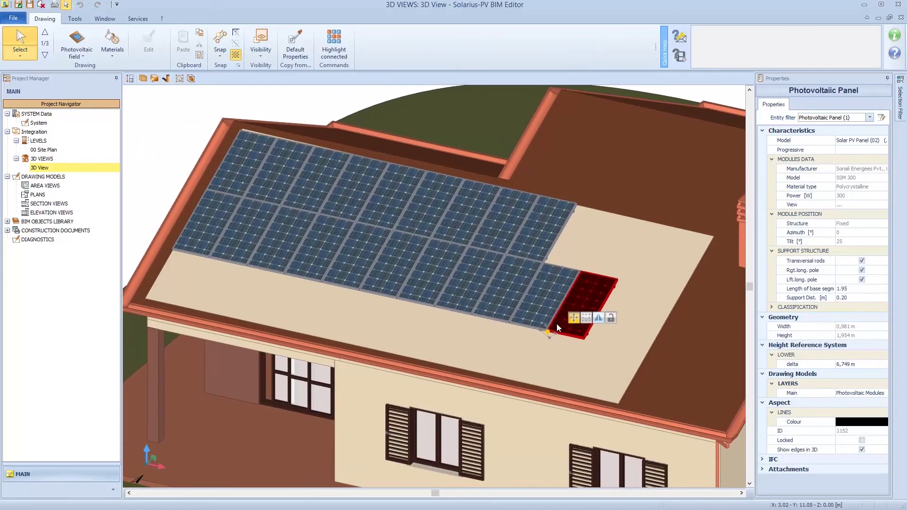
# Switch the selected panel to Plan view
pyautogui.rightClick(557, 324)
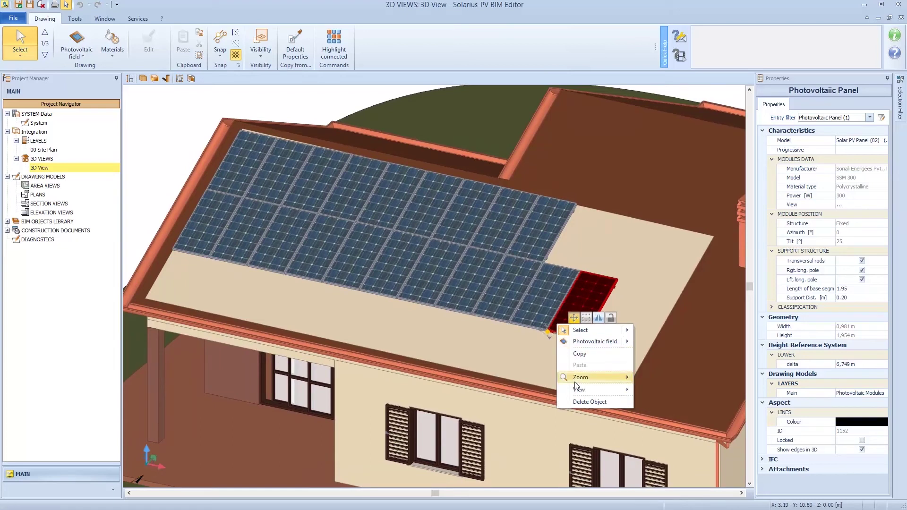
pyautogui.moveTo(585, 394)
pyautogui.click(660, 391)
pyautogui.scroll(-3, 529, 404)
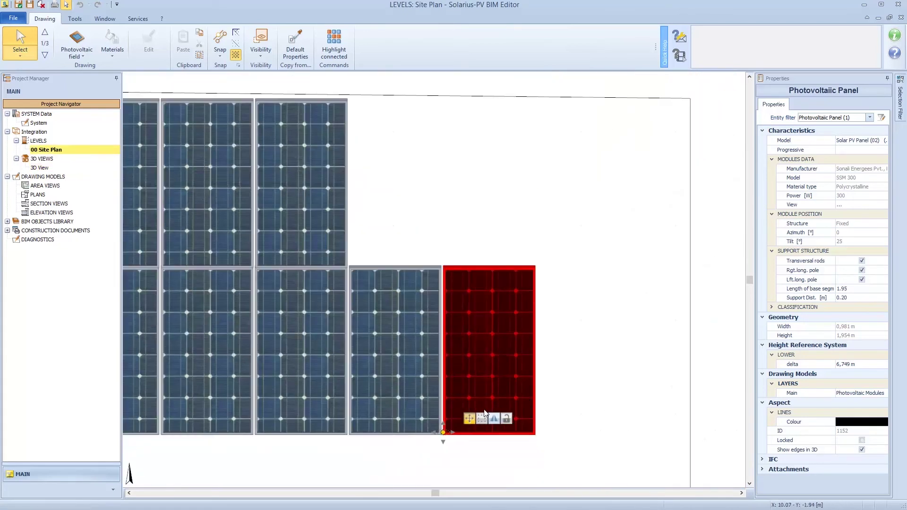
pyautogui.scroll(2, 445, 435)
# Move the lone panel into the top row above the fourth-column panel
pyautogui.click(444, 434)
pyautogui.scroll(-2, 476, 300)
pyautogui.click(449, 385)
pyautogui.scroll(3, 407, 295)
pyautogui.rightClick(475, 291)
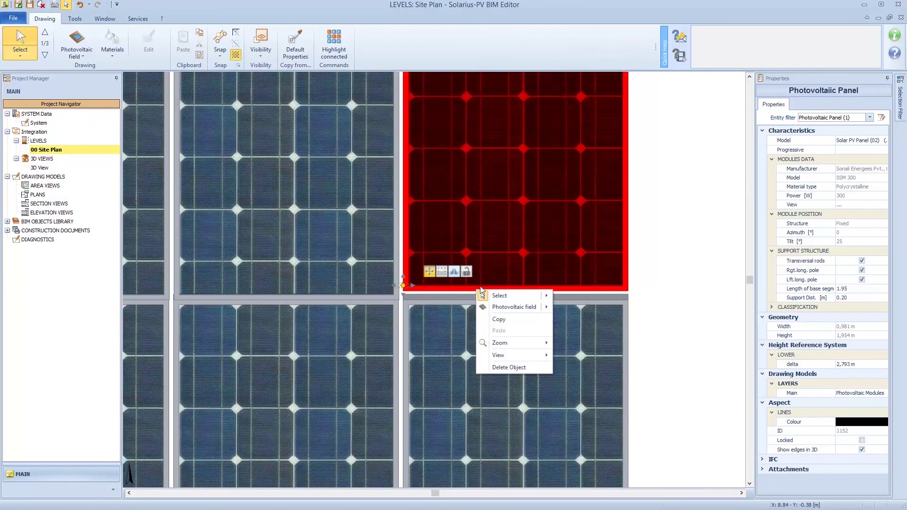
pyautogui.press('Escape')
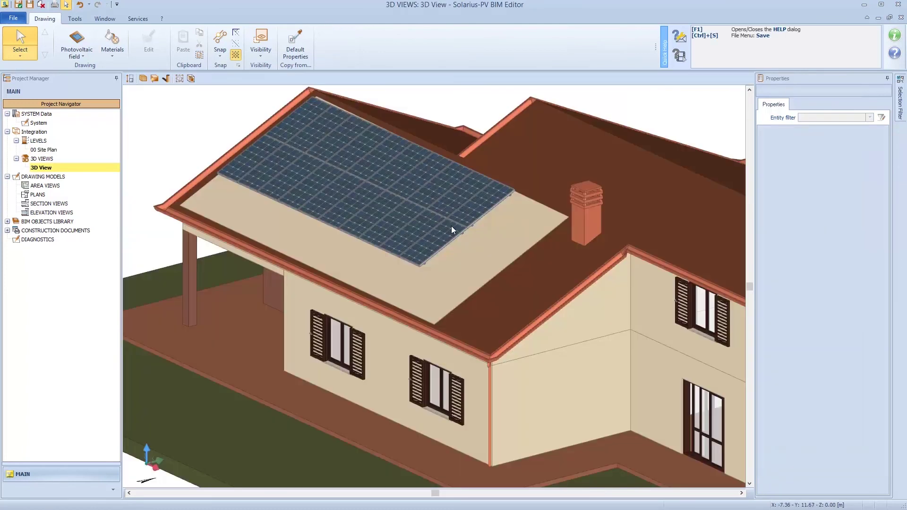
pyautogui.scroll(5, 452, 226)
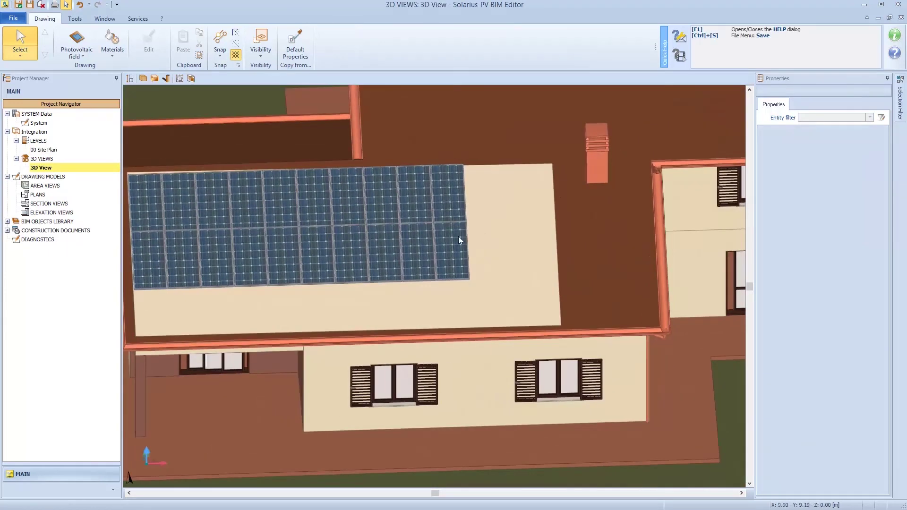